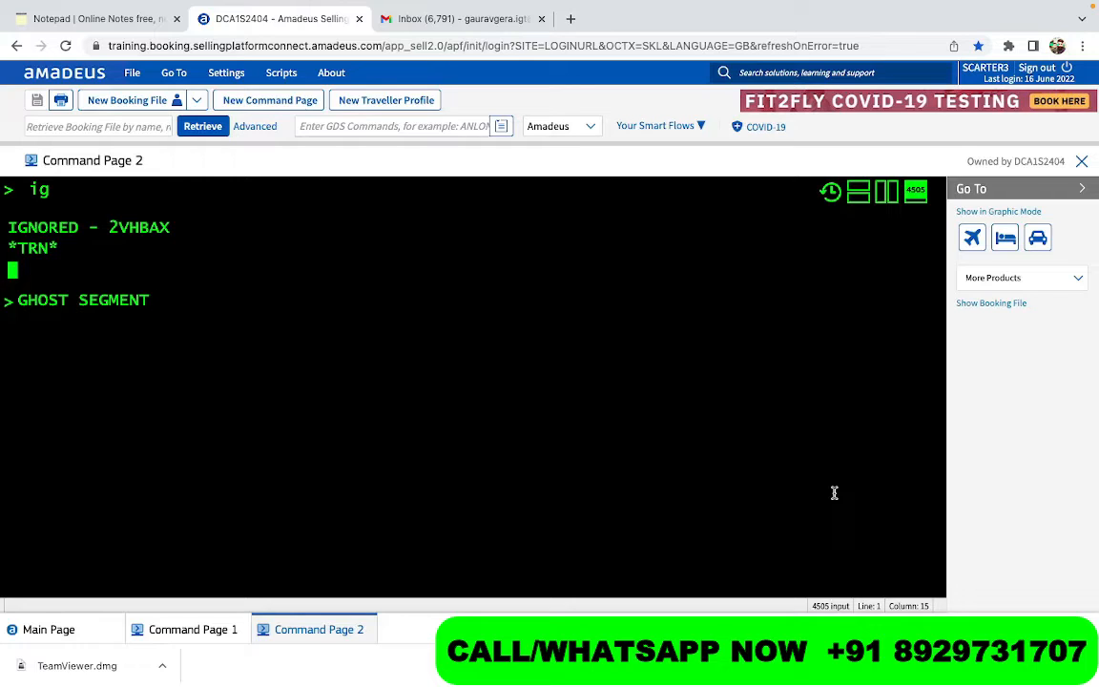
- Write the note 'LIVE - GHOST', correcting the typo, then clear the whole line
{"action": "type", "text": "LIVE - GHPS"}
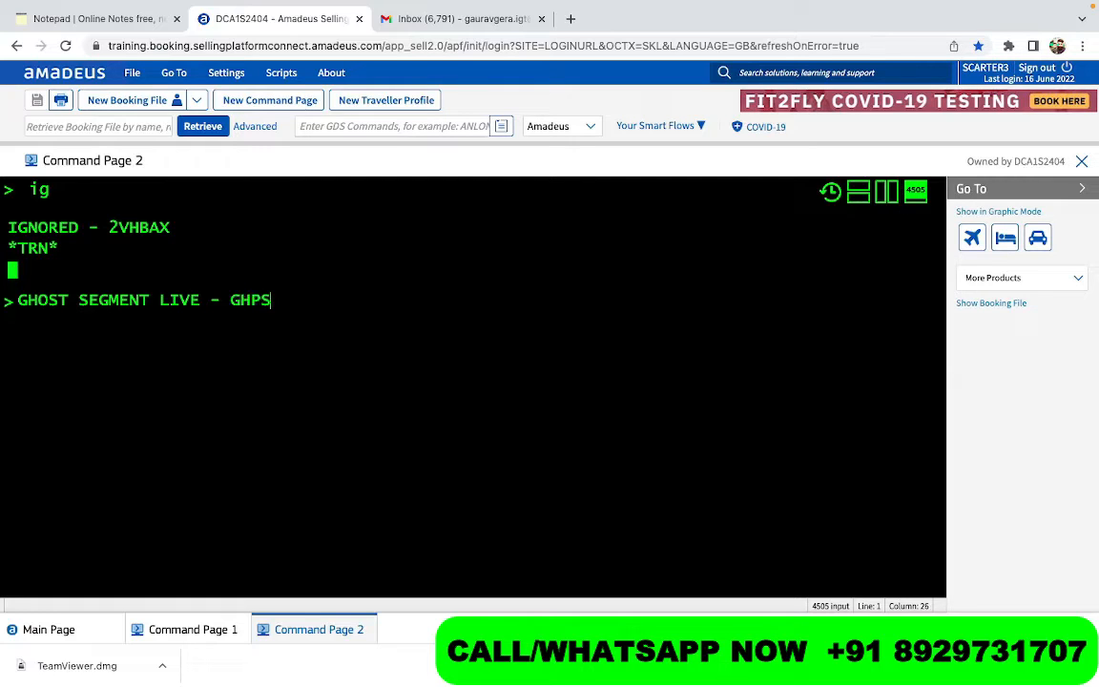
{"action": "key", "text": "BackSpace"}
{"action": "key", "text": "BackSpace"}
{"action": "type", "text": "OST"}
{"action": "key", "text": "shift+Home"}
{"action": "key", "text": "BackSpace"}
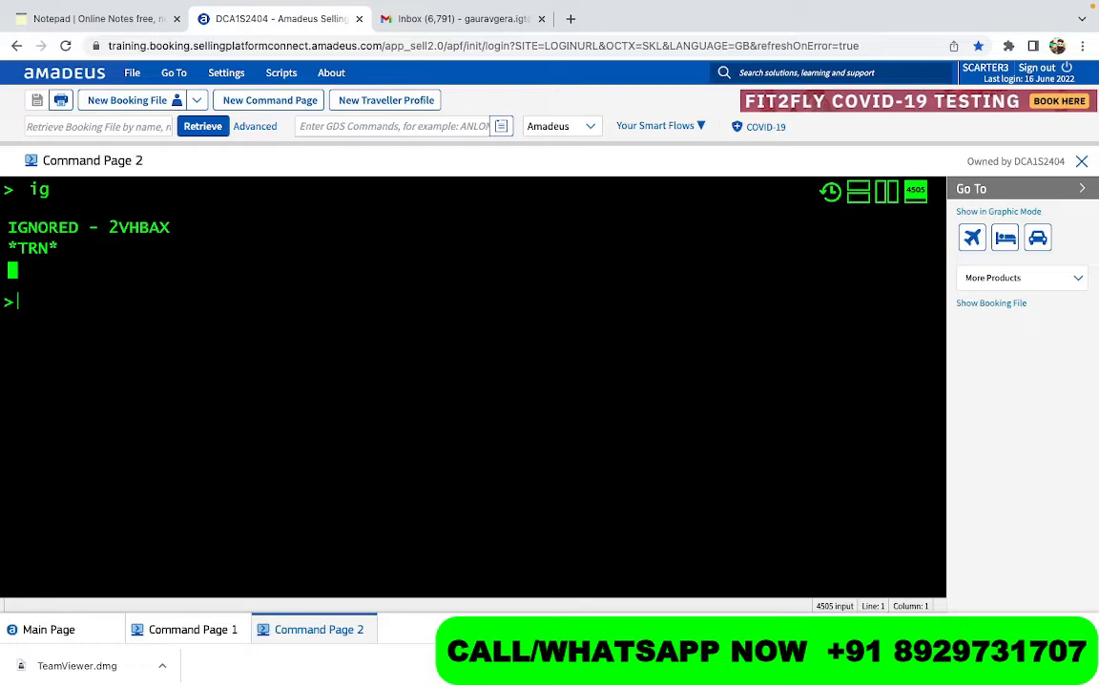
- Type the note 'LCC LOW COST CARRIER' at the empty prompt
{"action": "type", "text": "LCC LOW C"}
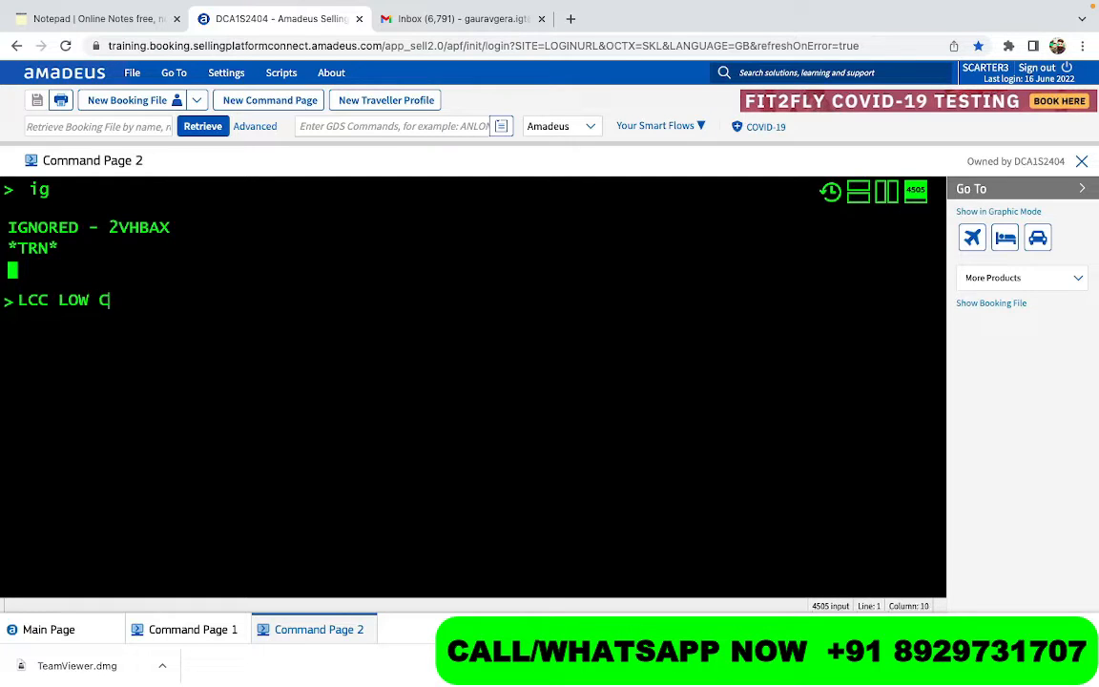
{"action": "type", "text": "OST CARRIER"}
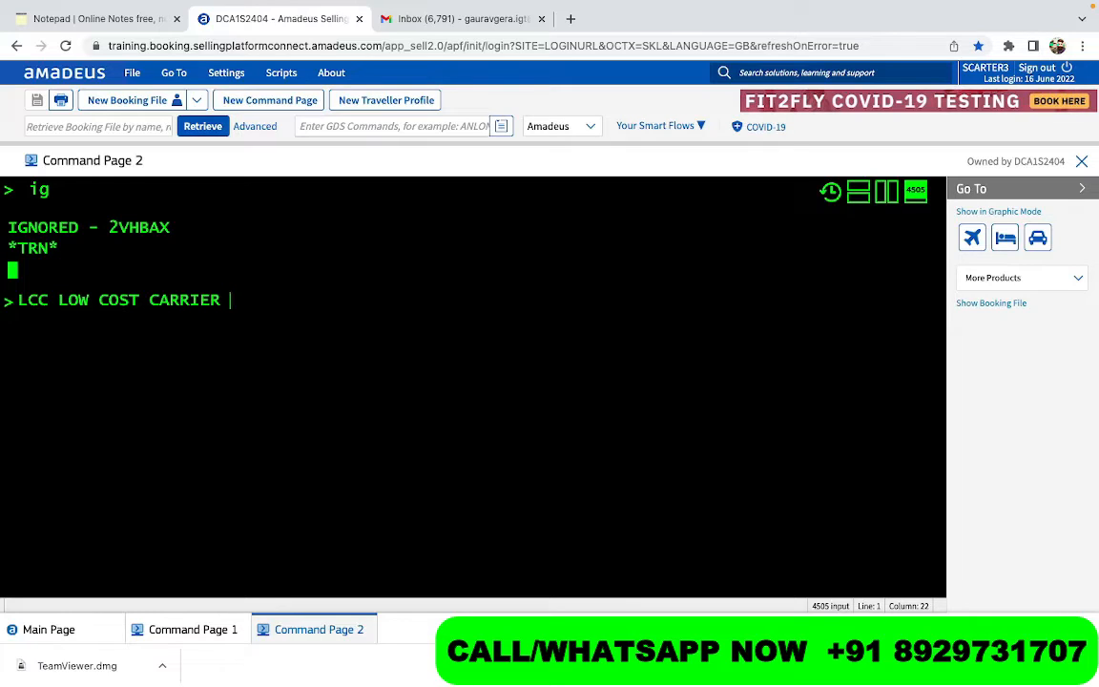
- Extend the note with '// GDS SCHEDULED'
{"action": "type", "text": "// GDS SCHE"}
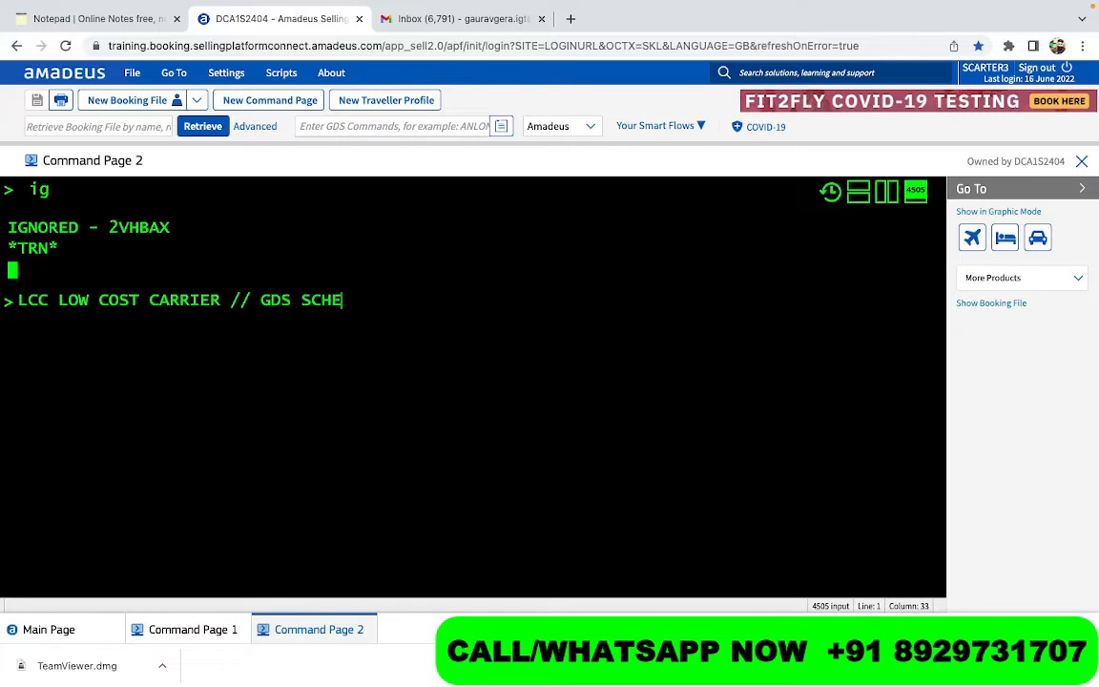
{"action": "type", "text": "DULED"}
- Add the fare comparison '== 400 USD + 50 = 450' to the note and select the line
{"action": "type", "text": "== "}
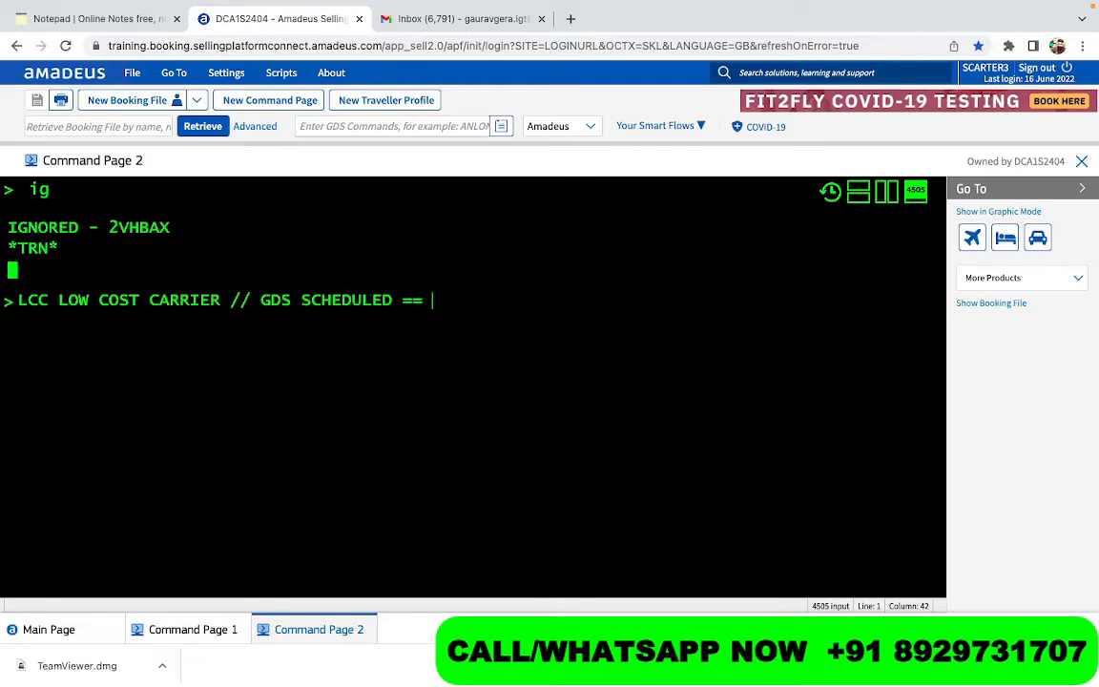
{"action": "type", "text": "400 USD"}
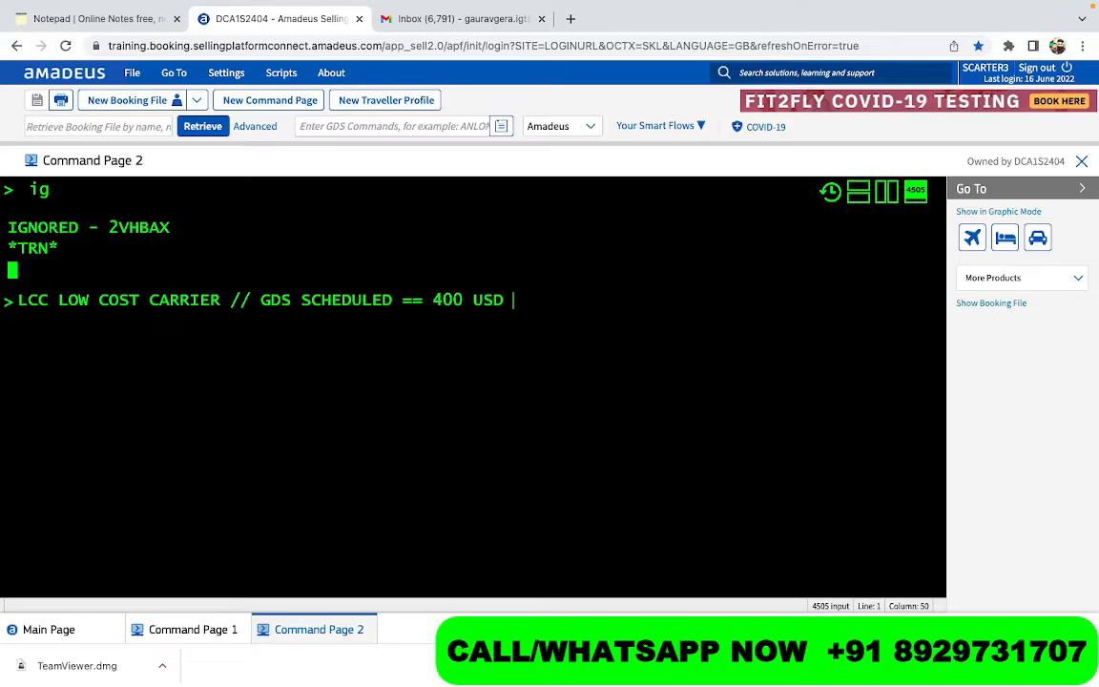
{"action": "type", "text": "+ 50 = 450"}
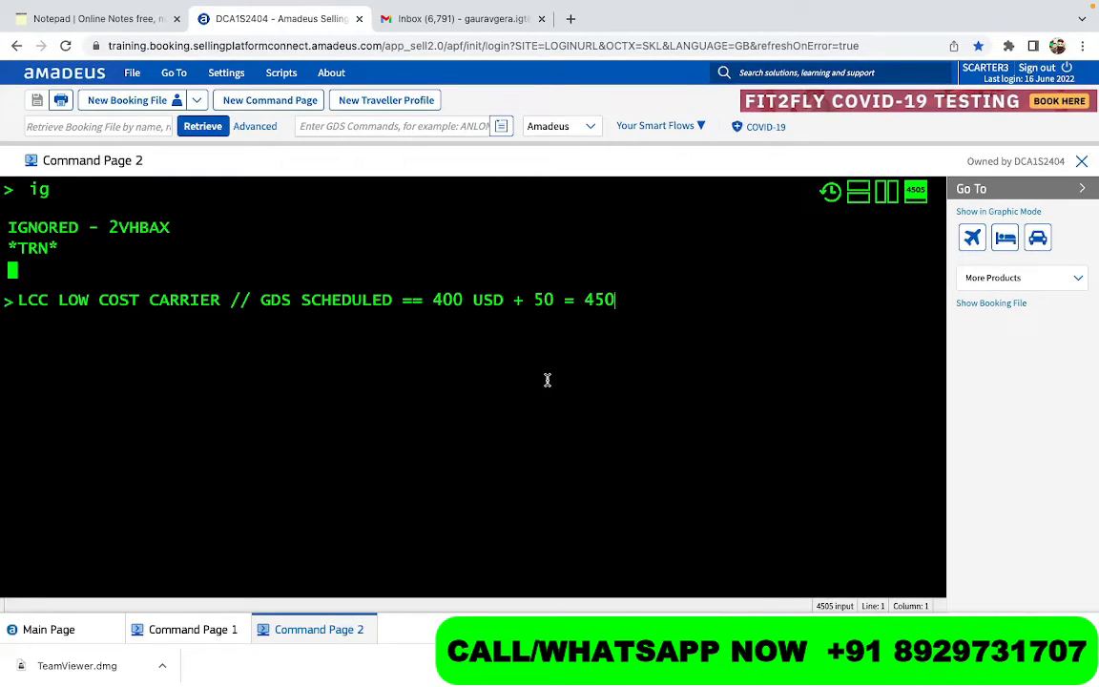
{"action": "key", "text": "shift+Home"}
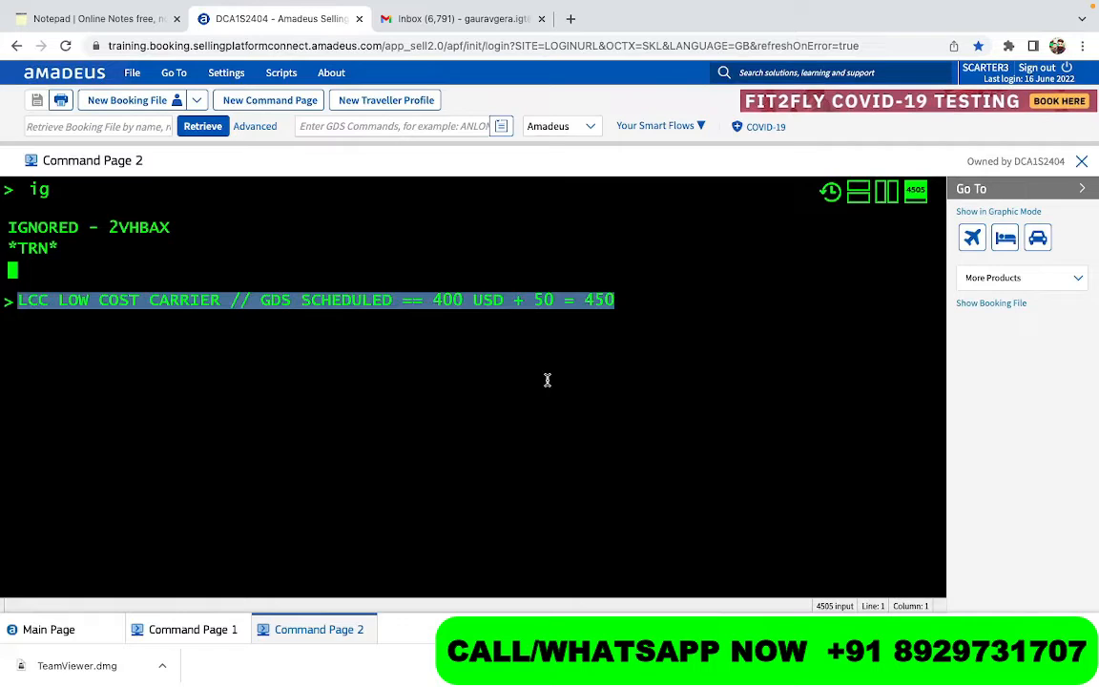
- Clear the note, list the office bookings with RT/A, and open booking 5
{"action": "key", "text": "BackSpace"}
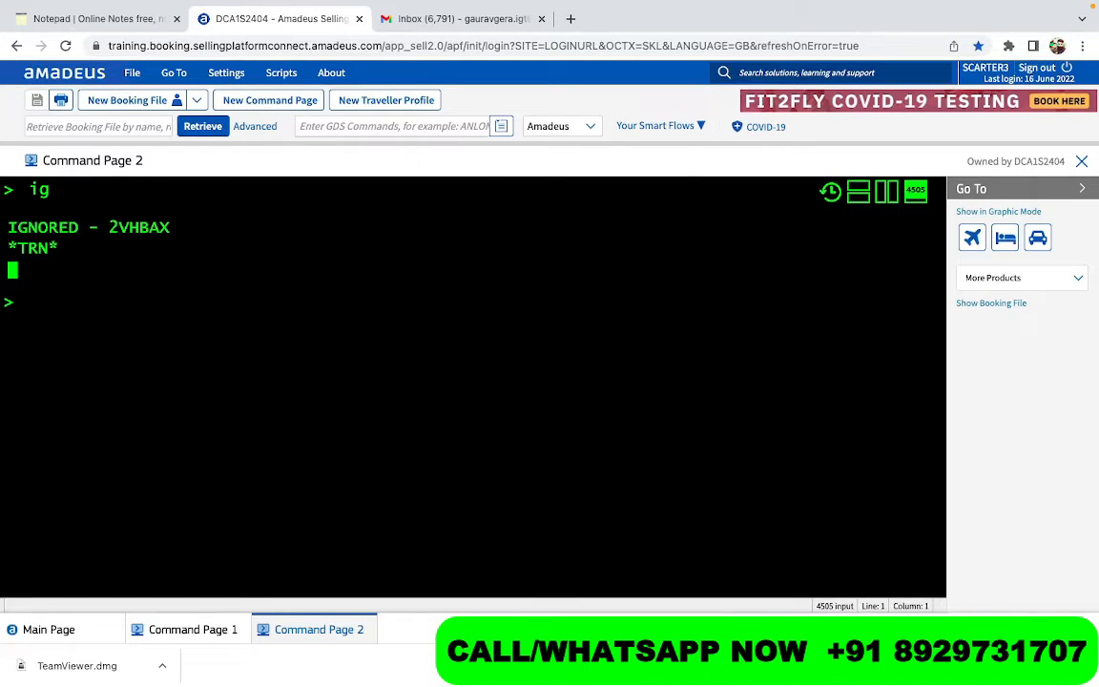
{"action": "type", "text": "RT/A"}
{"action": "key", "text": "Return"}
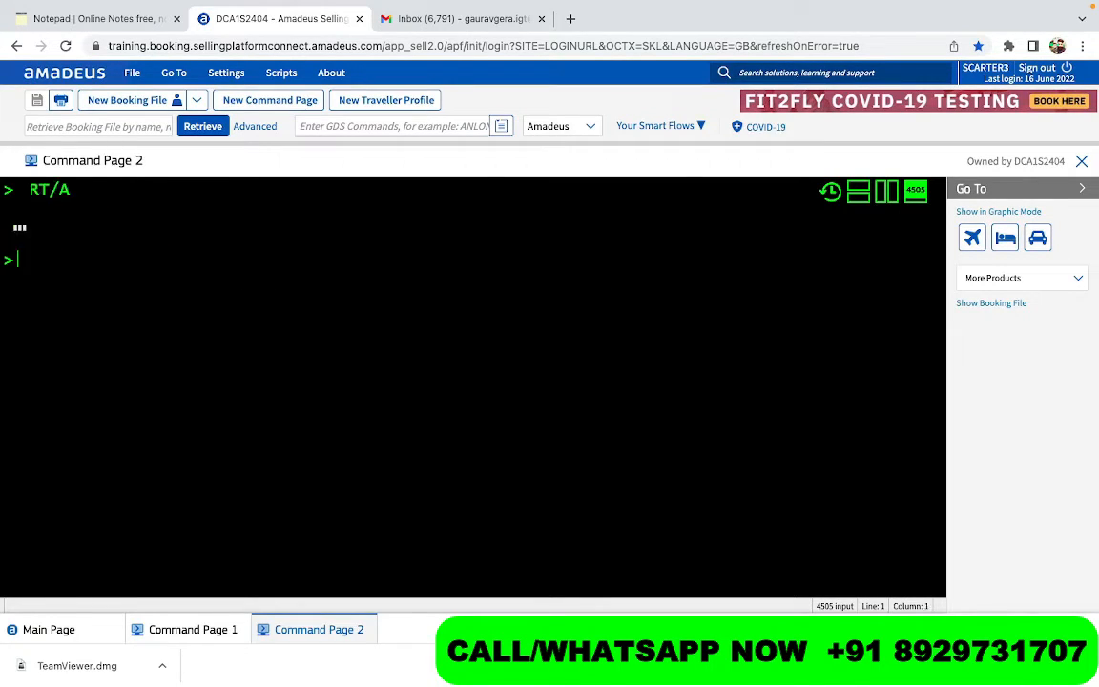
{"action": "key", "text": "Down"}
{"action": "key", "text": "Down"}
{"action": "key", "text": "Down"}
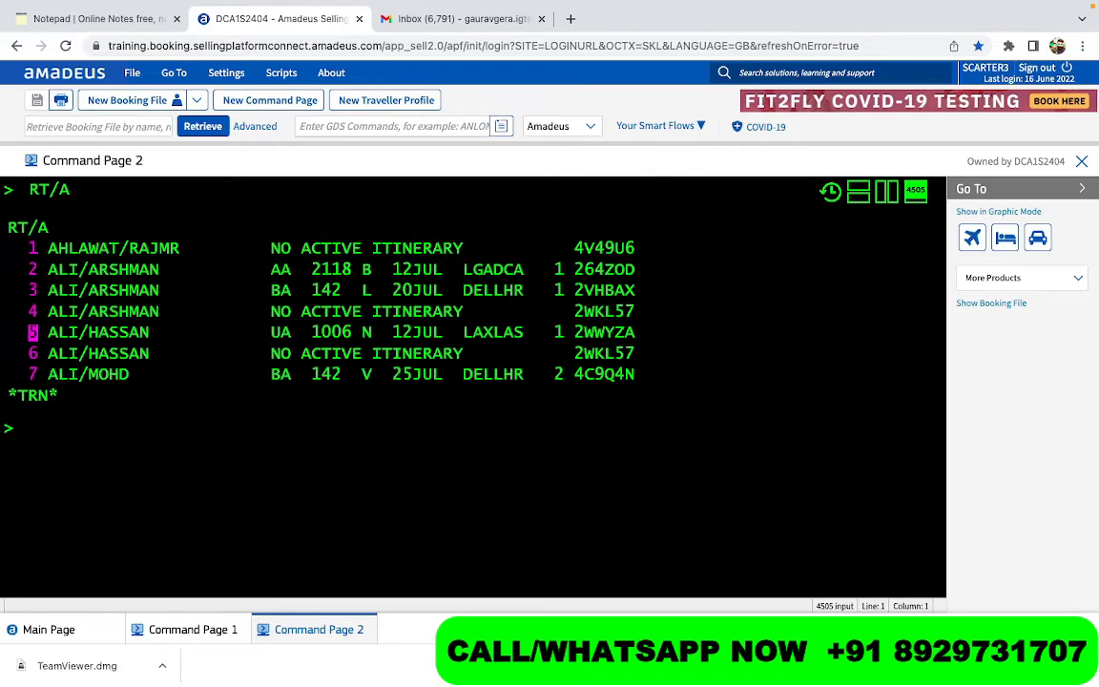
{"action": "key", "text": "Up"}
{"action": "key", "text": "Return"}
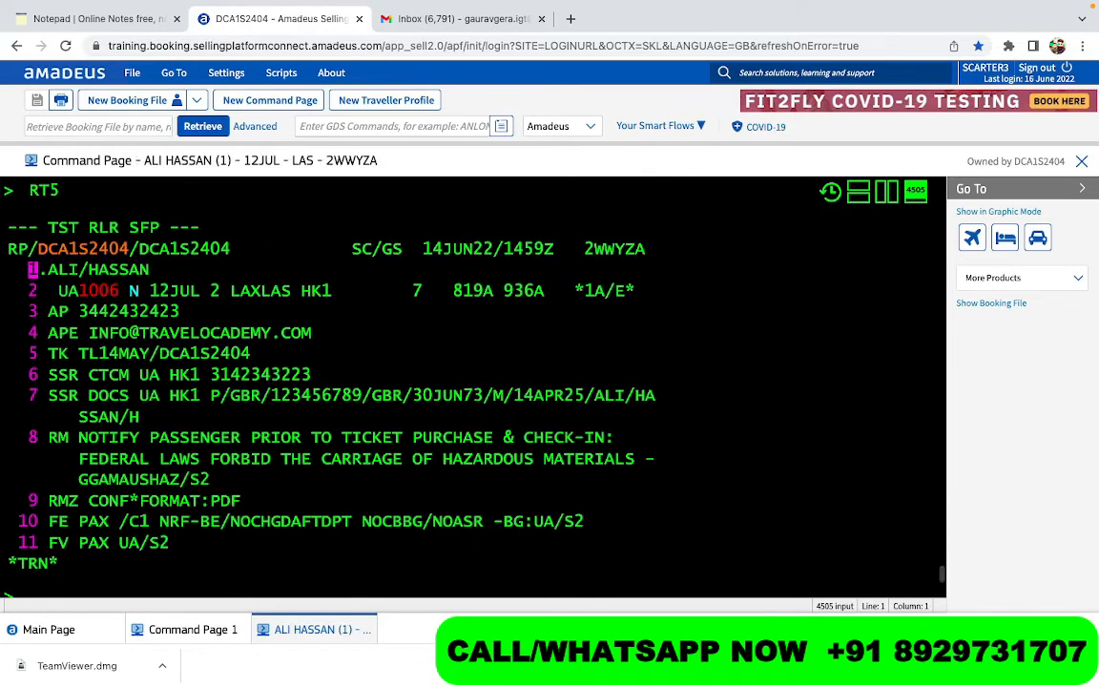
- Ignore booking 5, relist the bookings, and open booking 7 with BA 142 and AI 112
{"action": "type", "text": "IG"}
{"action": "key", "text": "Return"}
{"action": "type", "text": "RT/A"}
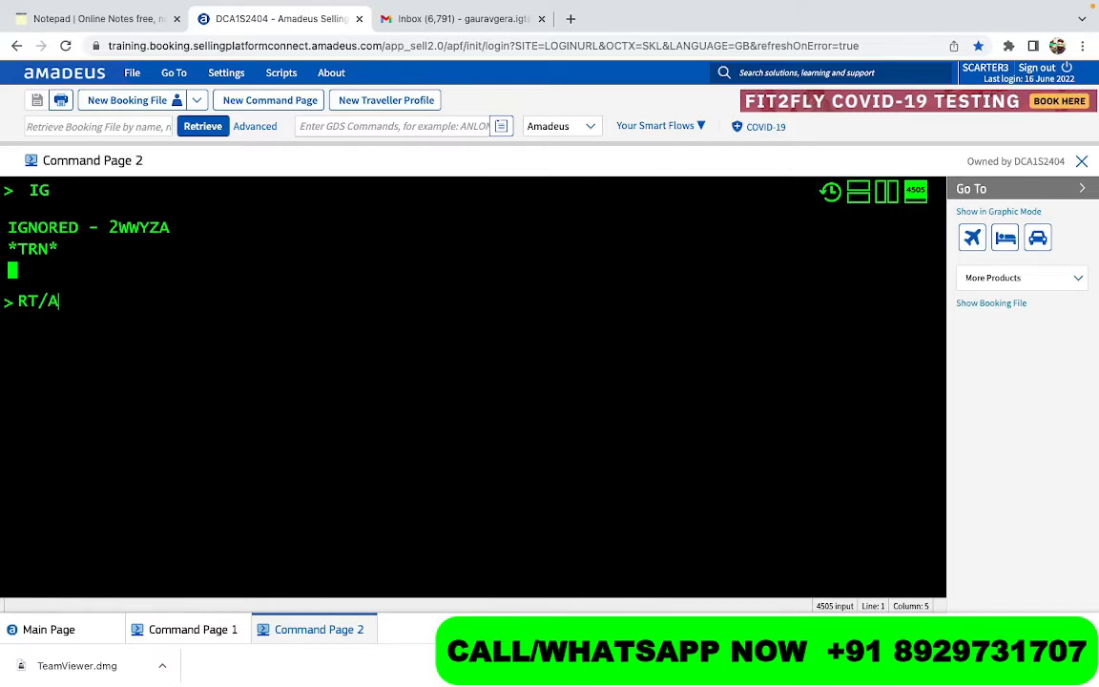
{"action": "key", "text": "Return"}
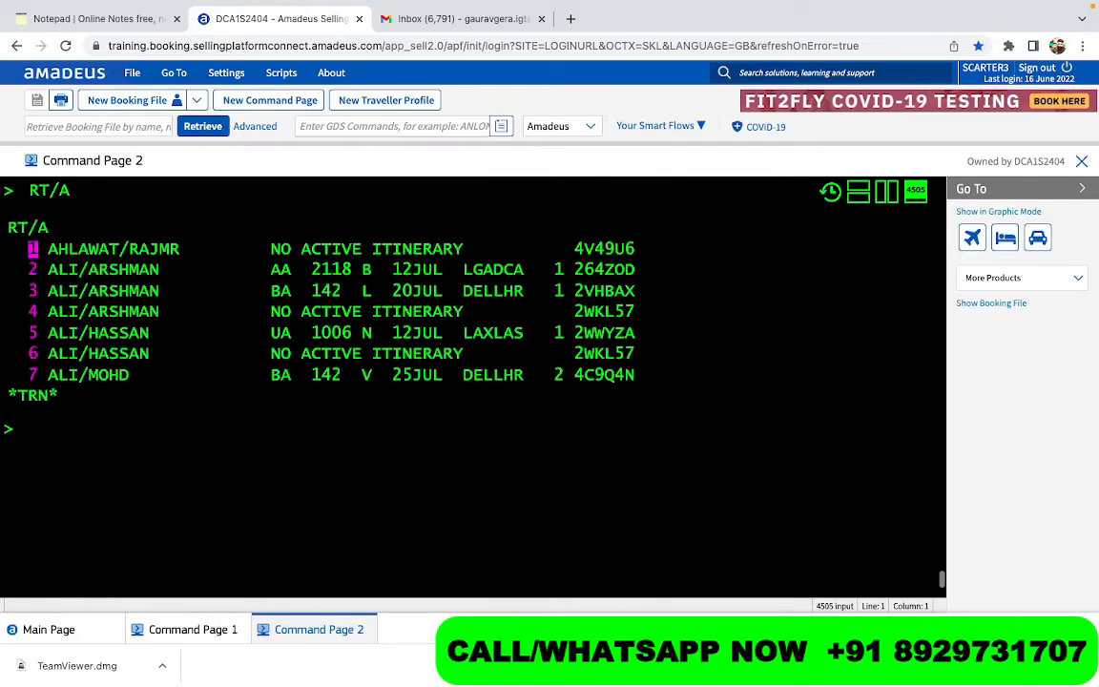
{"action": "key", "text": "Down"}
{"action": "key", "text": "Down"}
{"action": "key", "text": "Down"}
{"action": "key", "text": "Down"}
{"action": "key", "text": "Down"}
{"action": "key", "text": "Down"}
{"action": "key", "text": "Return"}
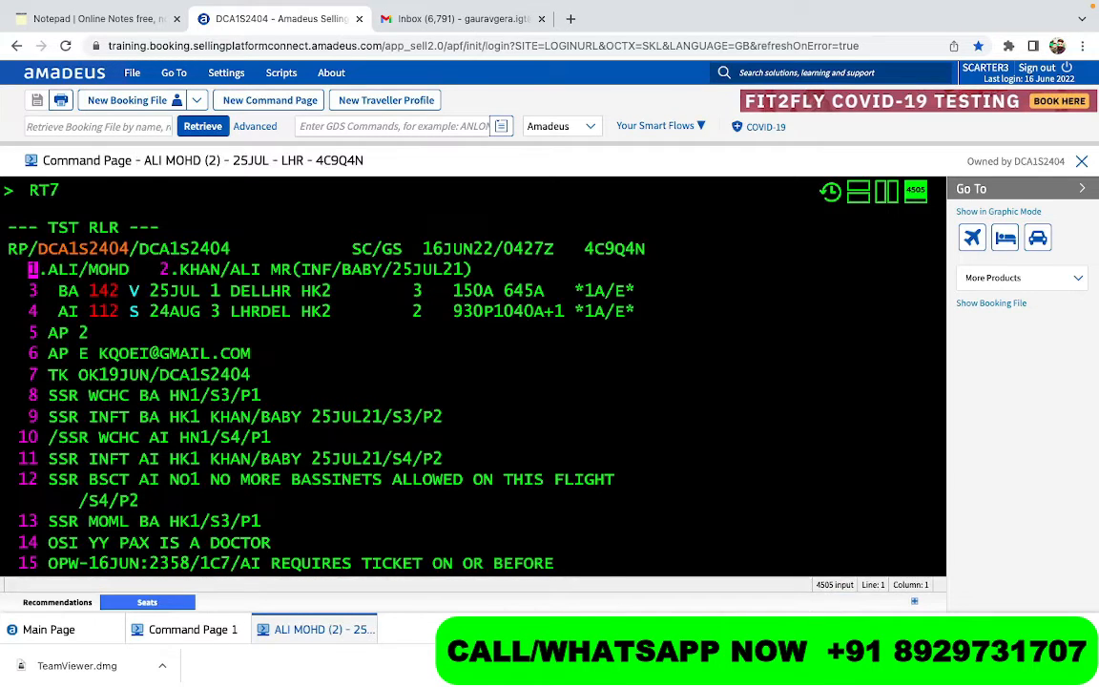
- Ignore the open booking and start an SS entry with the BA 142 flight details copied from line 3
{"action": "type", "text": "IG"}
{"action": "key", "text": "Return"}
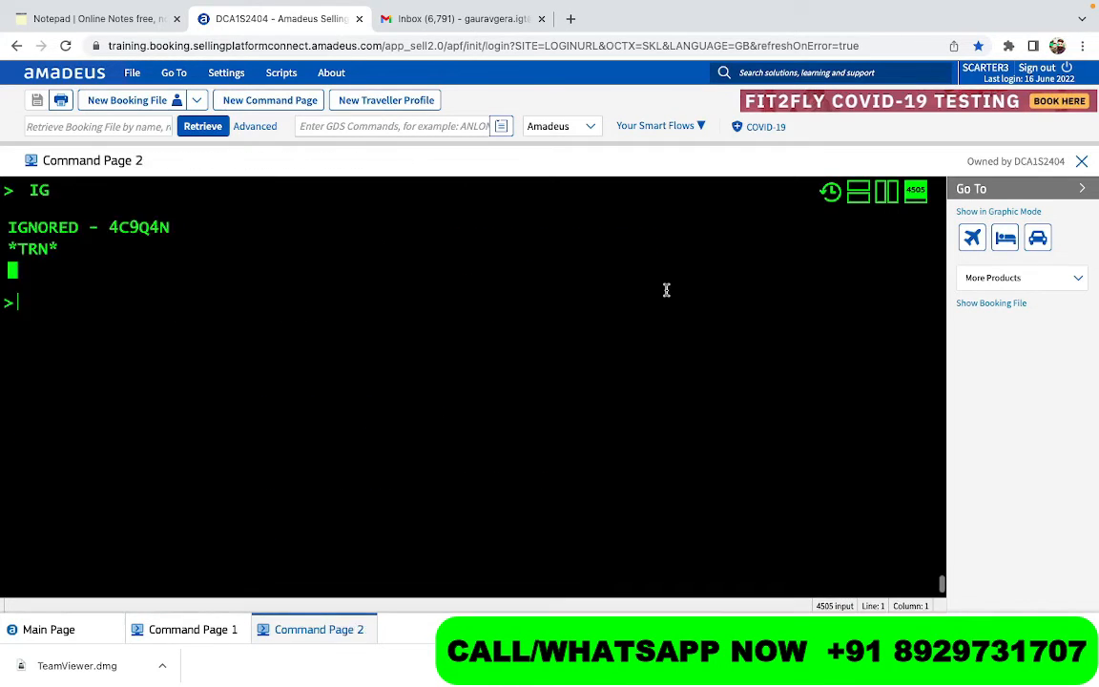
{"action": "scroll", "coordinate": [666, 292], "scroll_direction": "up", "scroll_amount": 6}
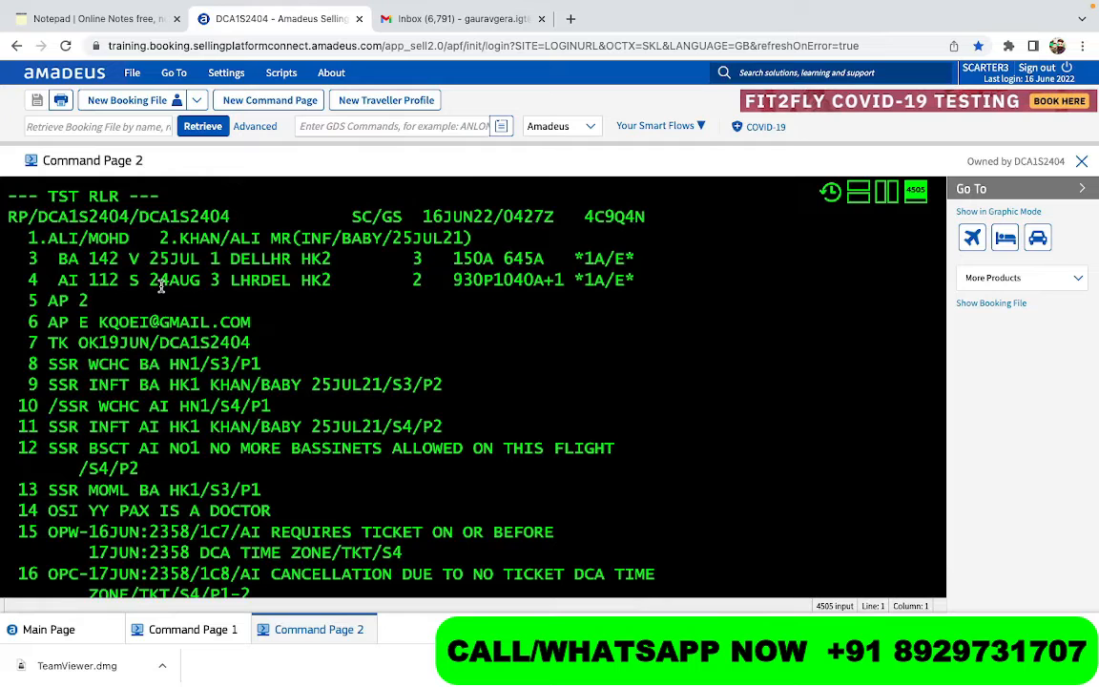
{"action": "scroll", "coordinate": [162, 286], "scroll_direction": "down", "scroll_amount": 6}
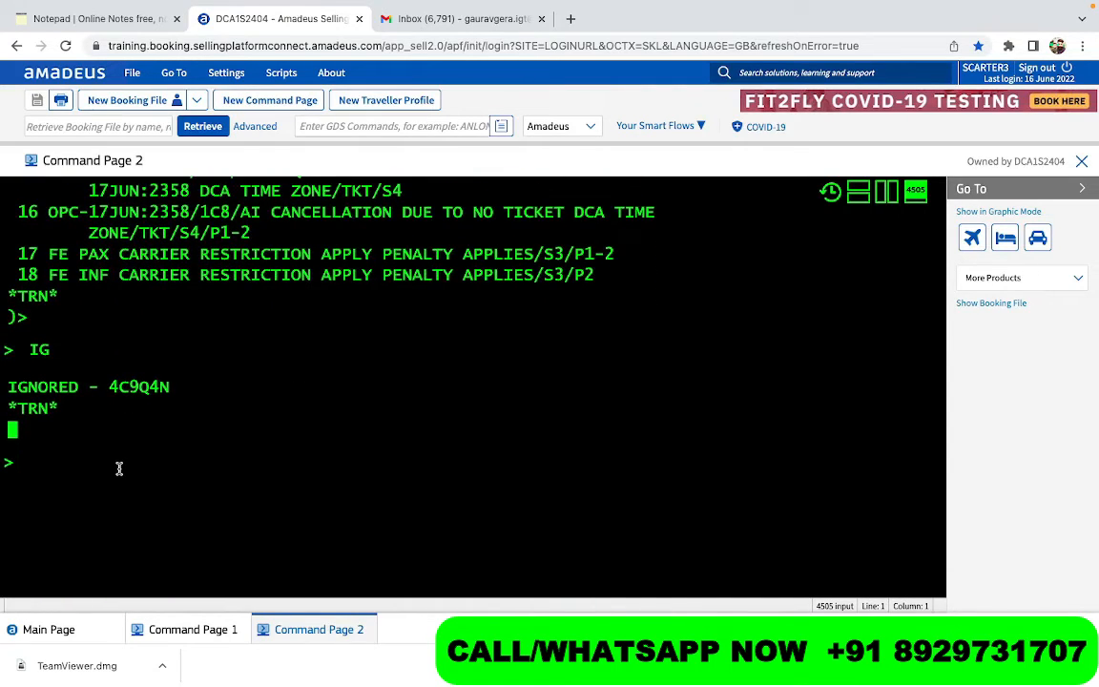
{"action": "type", "text": "SS"}
{"action": "scroll", "coordinate": [145, 426], "scroll_direction": "up", "scroll_amount": 5}
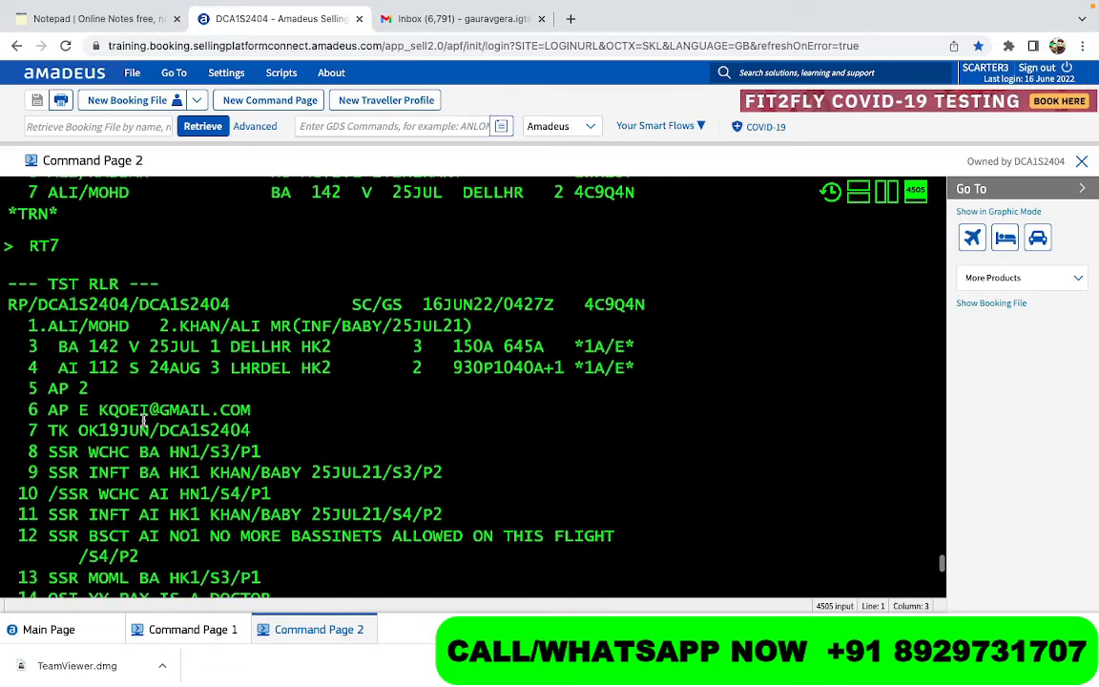
{"action": "left_click_drag", "start_coordinate": [59, 347], "coordinate": [289, 346]}
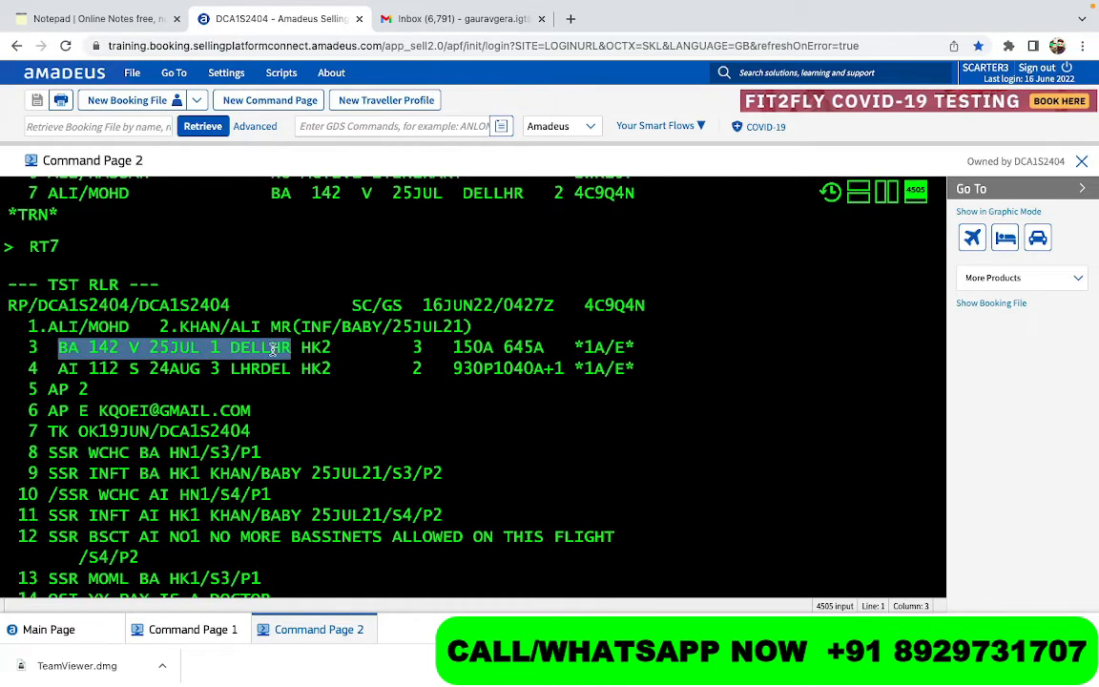
{"action": "right_click", "coordinate": [275, 352]}
{"action": "left_click", "coordinate": [291, 383]}
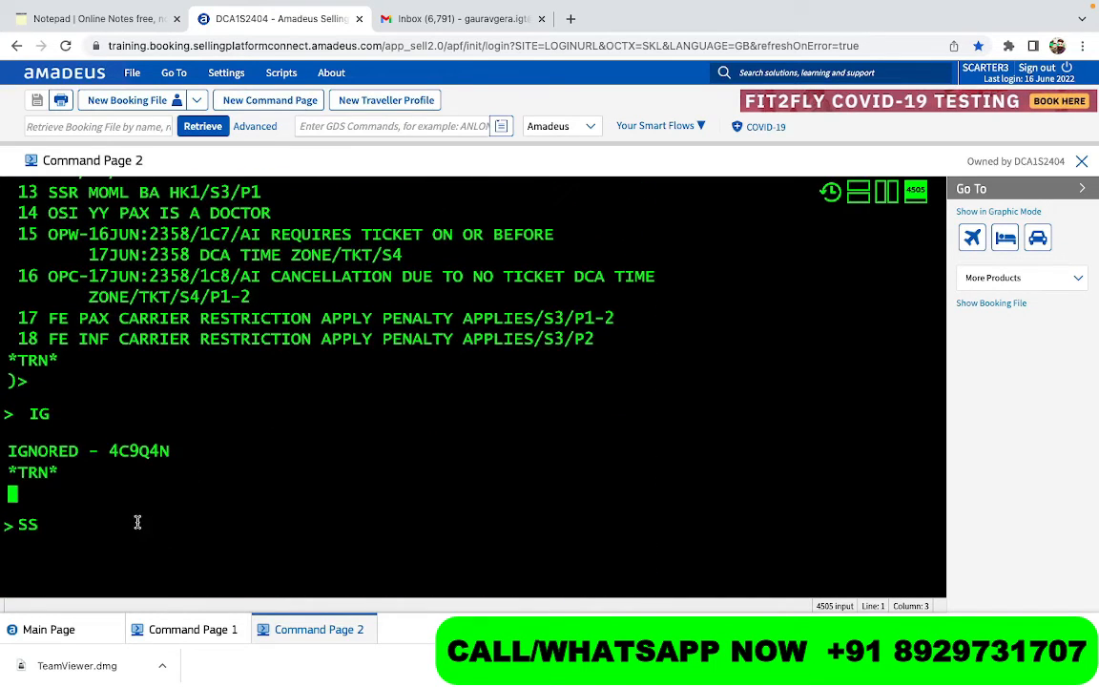
{"action": "key", "text": "ctrl+v"}
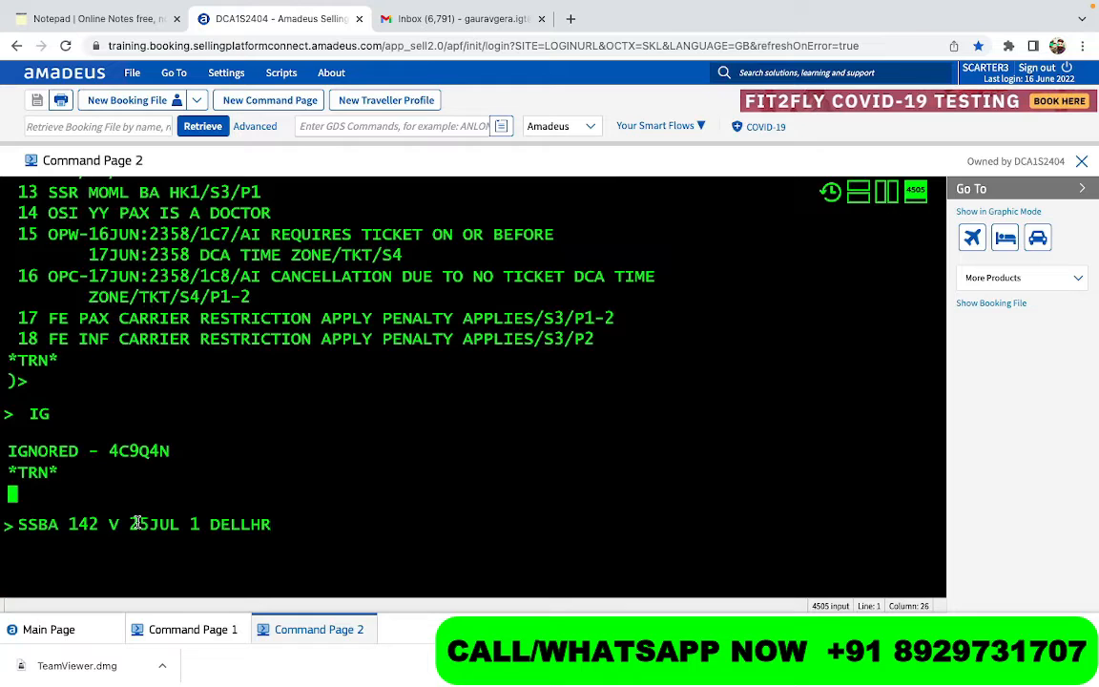
- Remove the day-of-week digit, add GK1, and send the BA 142 V 25JUL DELLHR passive sell
{"action": "scroll", "coordinate": [138, 520], "scroll_direction": "up", "scroll_amount": 3}
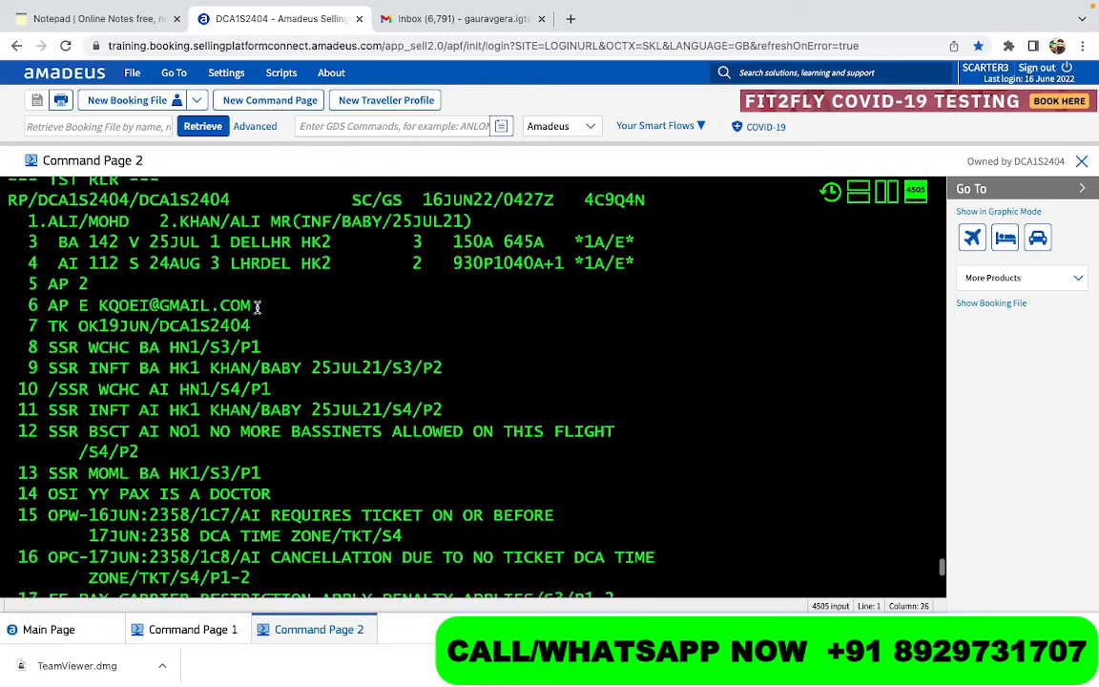
{"action": "scroll", "coordinate": [256, 308], "scroll_direction": "down", "scroll_amount": 5}
{"action": "scroll", "coordinate": [256, 307], "scroll_direction": "down", "scroll_amount": 1}
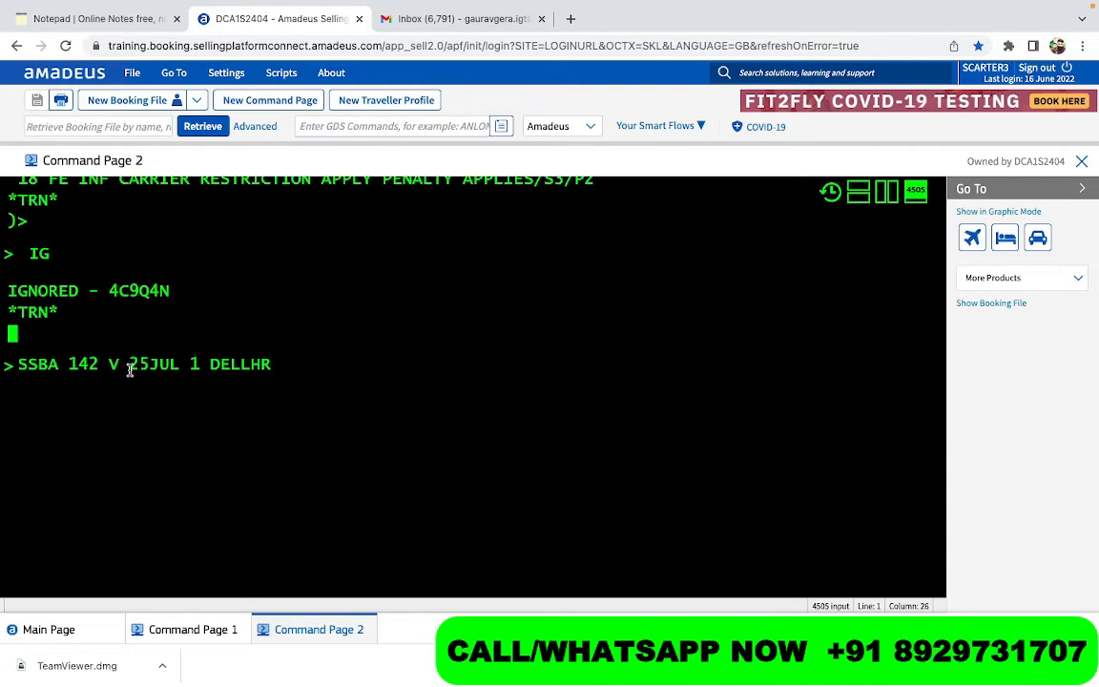
{"action": "left_click", "coordinate": [199, 364]}
{"action": "key", "text": "BackSpace"}
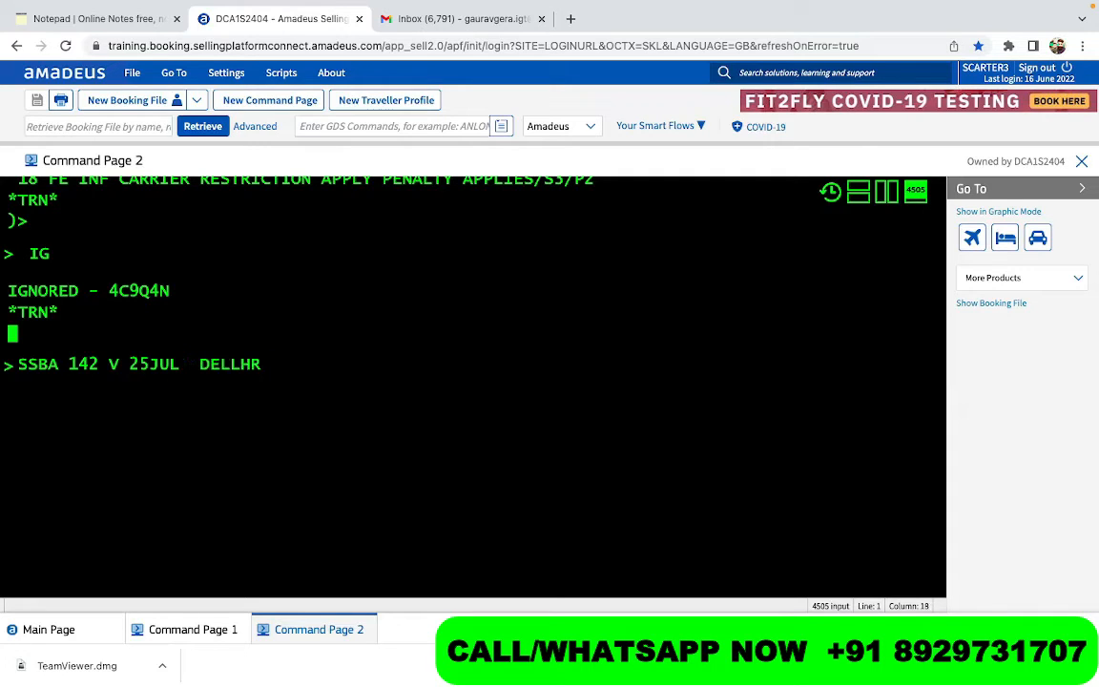
{"action": "key", "text": "BackSpace"}
{"action": "left_click", "coordinate": [258, 368]}
{"action": "type", "text": "/"}
{"action": "type", "text": "GK"}
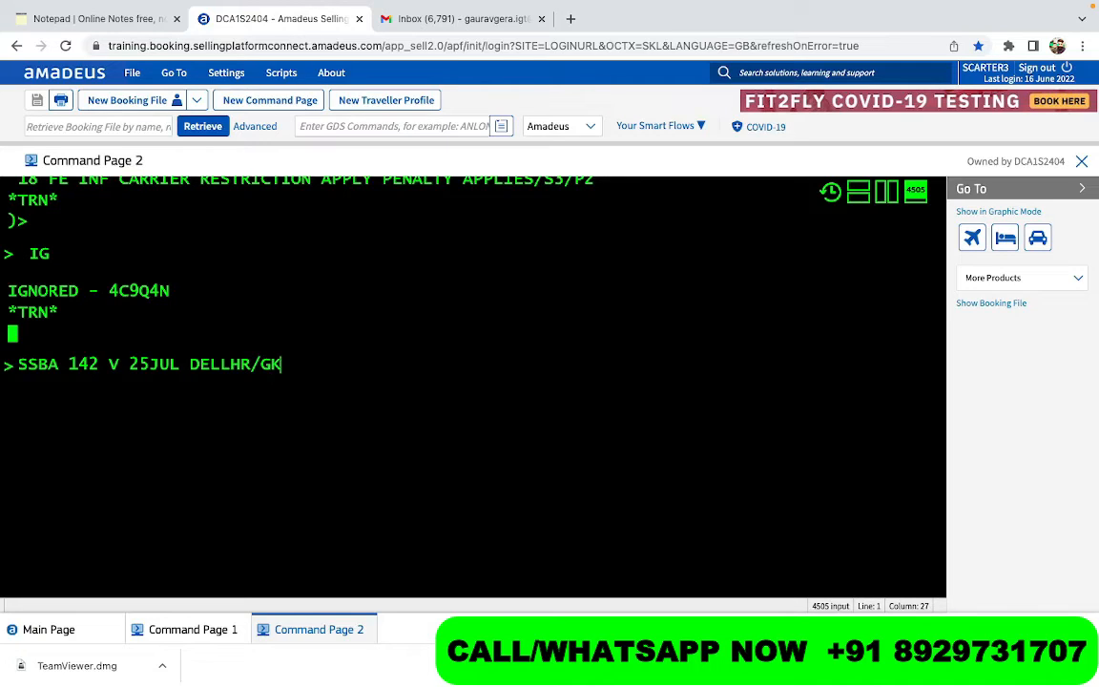
{"action": "key", "text": "BackSpace"}
{"action": "key", "text": "BackSpace"}
{"action": "key", "text": "BackSpace"}
{"action": "type", "text": "GK"}
{"action": "type", "text": "1"}
{"action": "key", "text": "Return"}
- Recall the BA 142 GK1 entry and resend it with the airline record locator appended
{"action": "key", "text": "Up"}
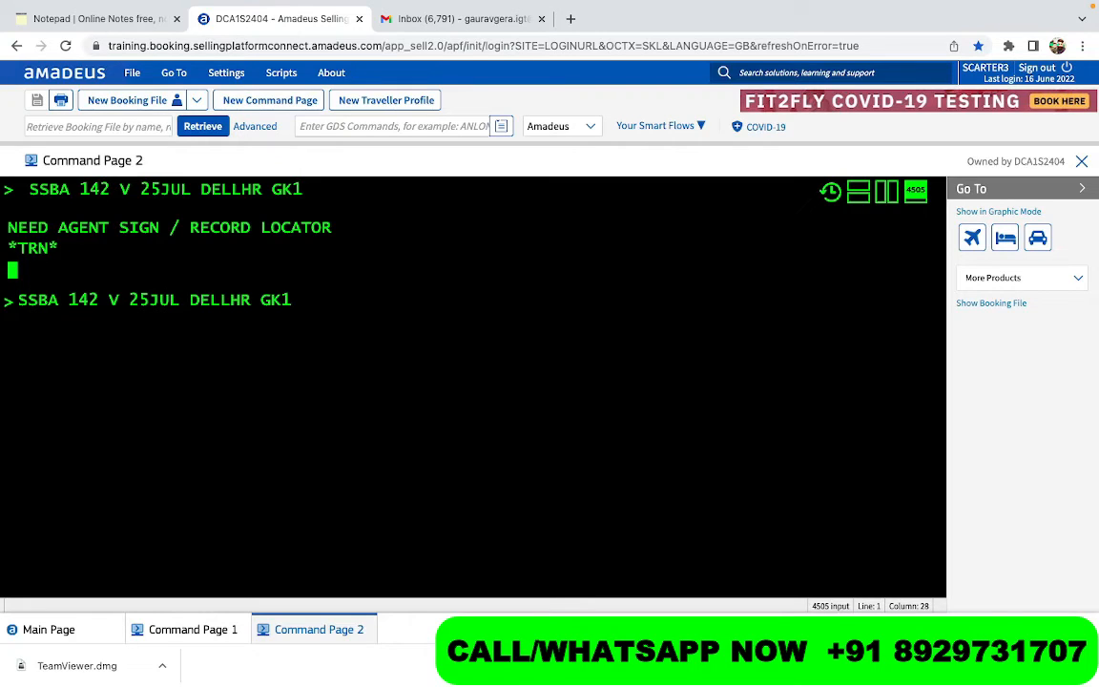
{"action": "key", "text": "BackSpace"}
{"action": "type", "text": "2"}
{"action": "key", "text": "BackSpace"}
{"action": "type", "text": "1/"}
{"action": "type", "text": "ABCDEF"}
{"action": "key", "text": "Return"}
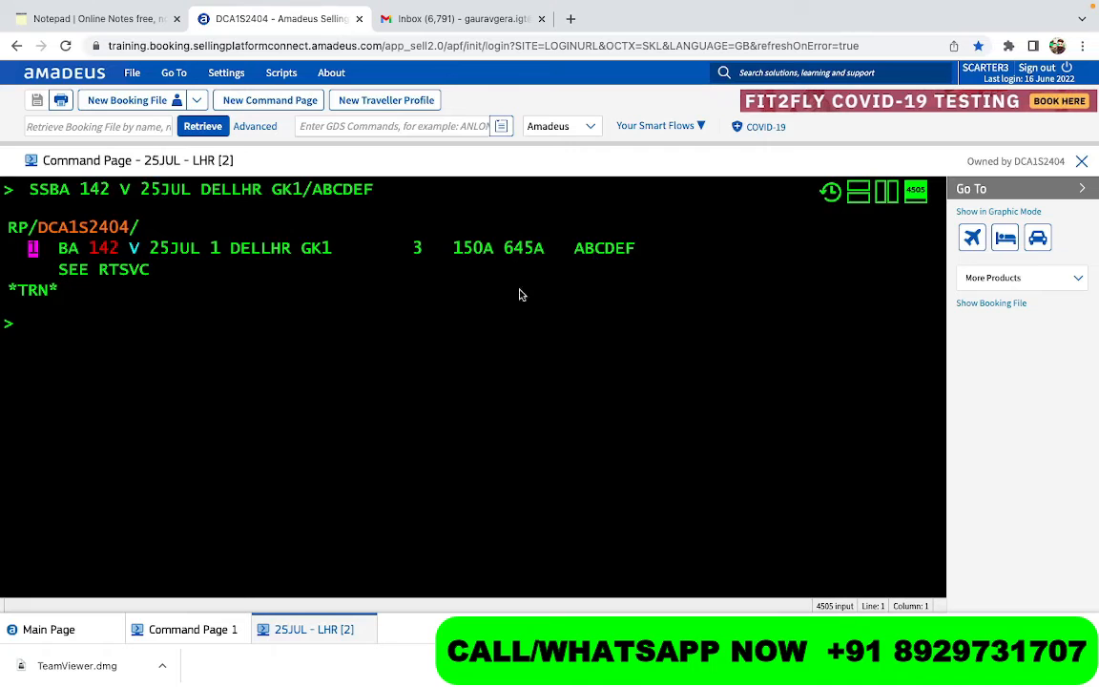
- Copy the AI 112 flight details from line 4 and paste them after SS
{"action": "scroll", "coordinate": [238, 405], "scroll_direction": "up", "scroll_amount": 10}
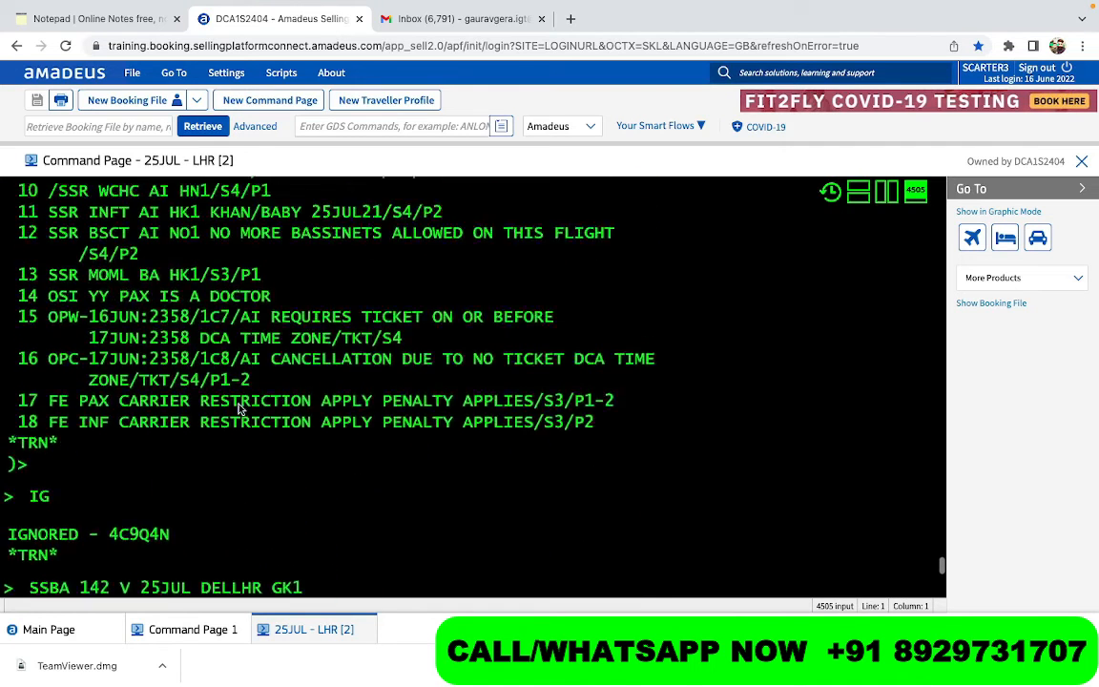
{"action": "left_click_drag", "start_coordinate": [58, 290], "coordinate": [295, 292]}
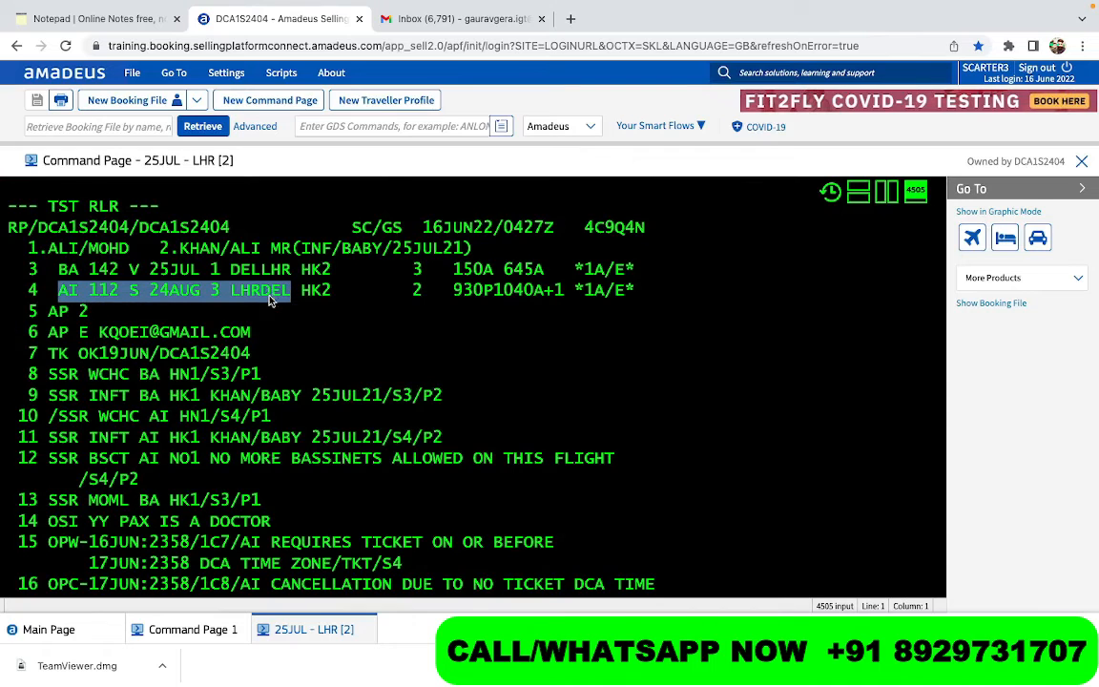
{"action": "right_click", "coordinate": [273, 295]}
{"action": "left_click", "coordinate": [293, 330]}
{"action": "scroll", "coordinate": [290, 328], "scroll_direction": "down", "scroll_amount": 10}
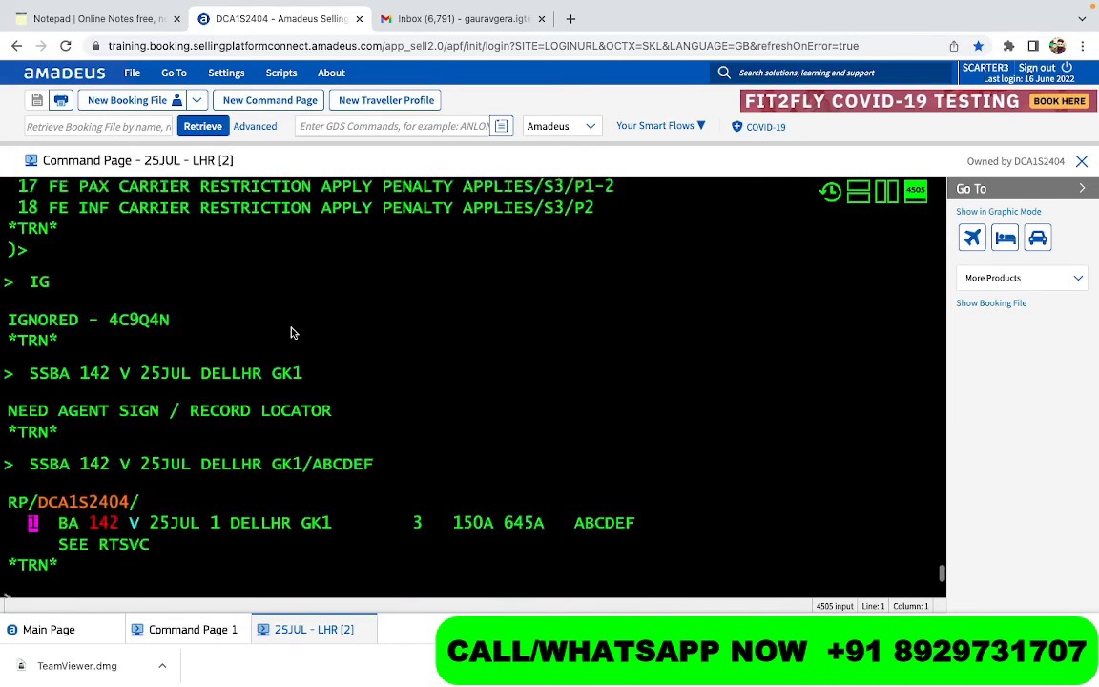
{"action": "type", "text": "SS"}
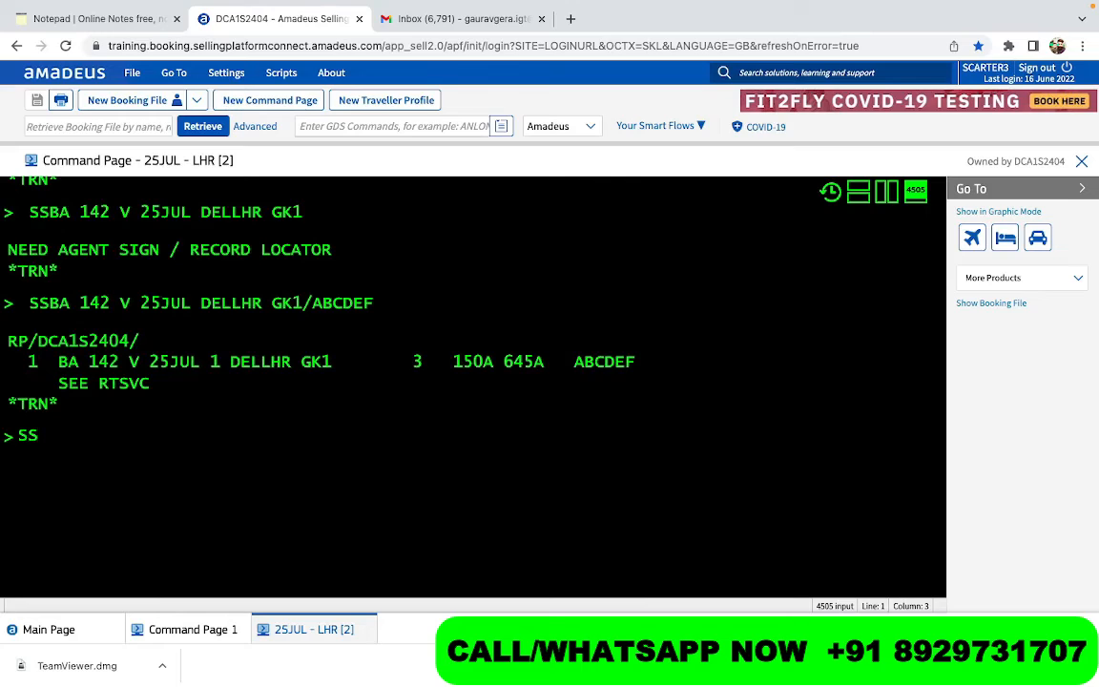
{"action": "key", "text": "super+v"}
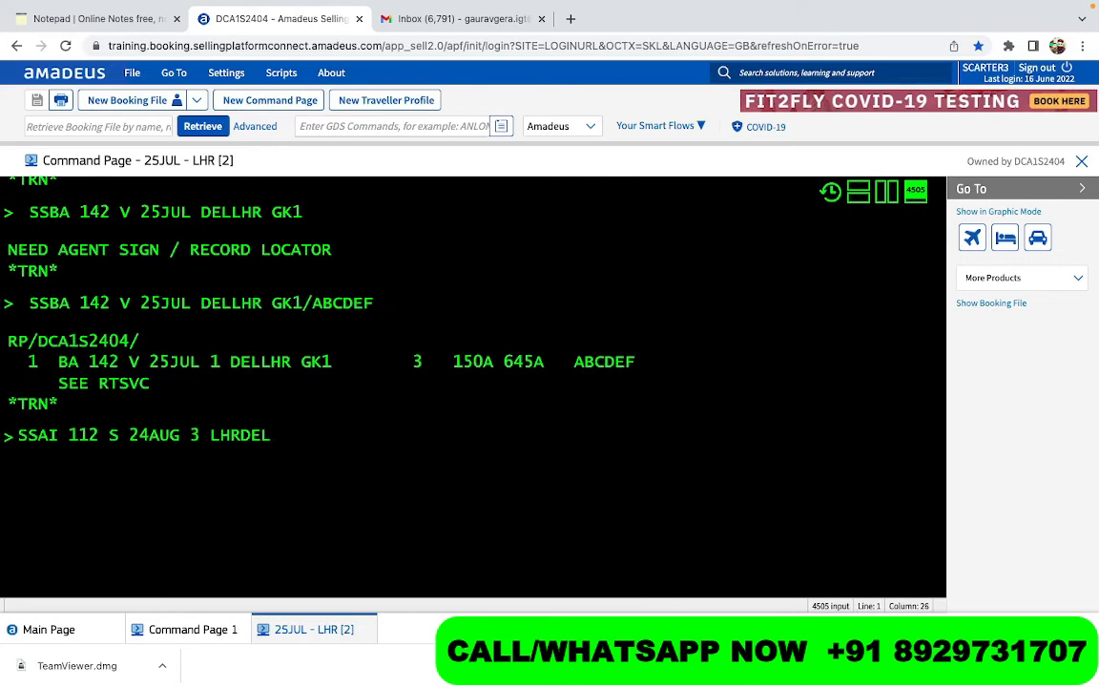
- Remove the day number, append GK1 with the airline locator, and submit the AI 112 segment
{"action": "key", "text": "Left"}
{"action": "key", "text": "Left"}
{"action": "key", "text": "Left"}
{"action": "key", "text": "Left"}
{"action": "key", "text": "Left"}
{"action": "key", "text": "Left"}
{"action": "key", "text": "Left"}
{"action": "key", "text": "BackSpace"}
{"action": "scroll", "coordinate": [122, 400], "scroll_direction": "up", "scroll_amount": 10}
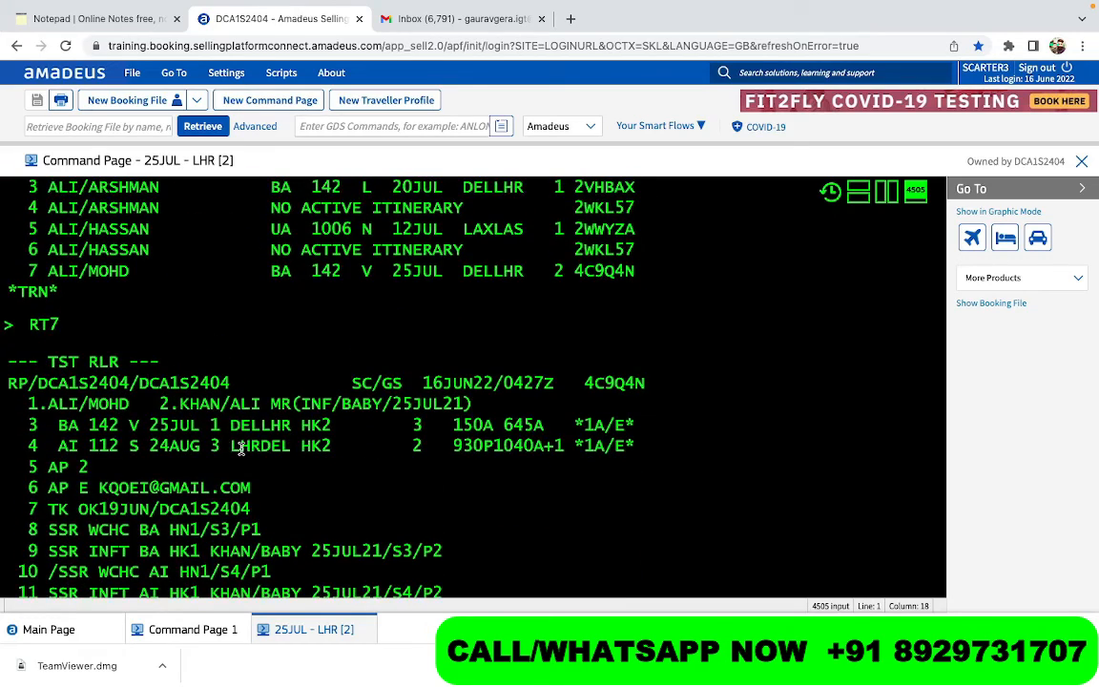
{"action": "scroll", "coordinate": [240, 448], "scroll_direction": "down", "scroll_amount": 10}
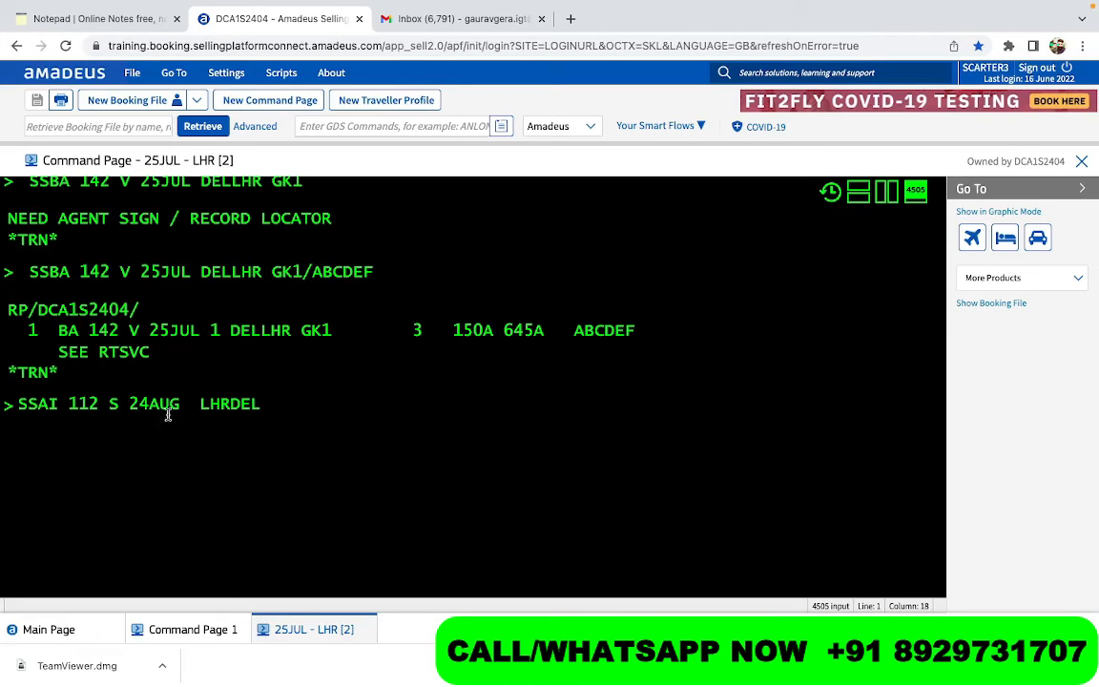
{"action": "left_click", "coordinate": [268, 408]}
{"action": "type", "text": "GK1/ABC"}
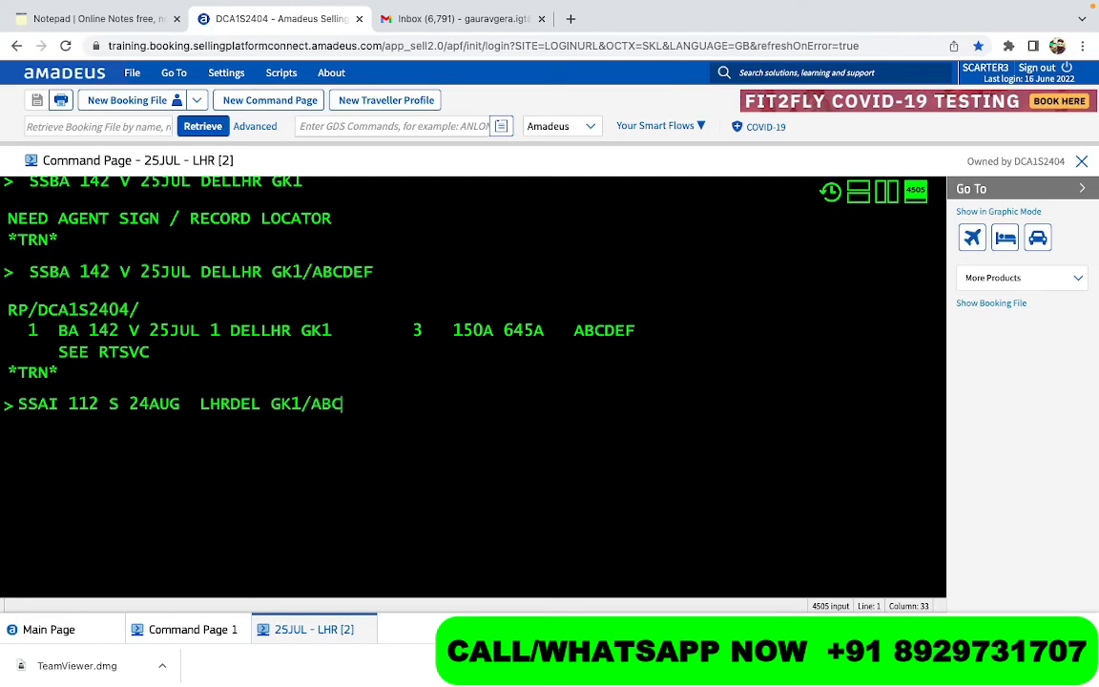
{"action": "type", "text": "DEFG"}
{"action": "key", "text": "Return"}
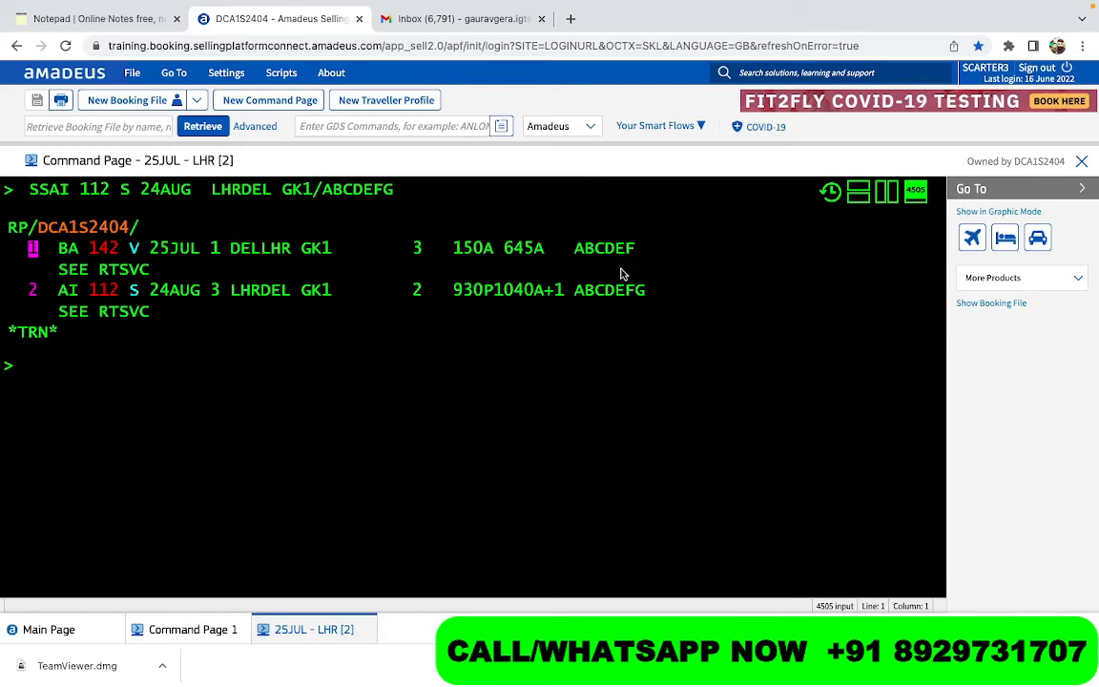
- Add the passenger's name with NM1, a TKTL ticketing time limit, and the mobile contact via APM
{"action": "mouse_move", "coordinate": [101, 254]}
{"action": "left_click", "coordinate": [214, 387]}
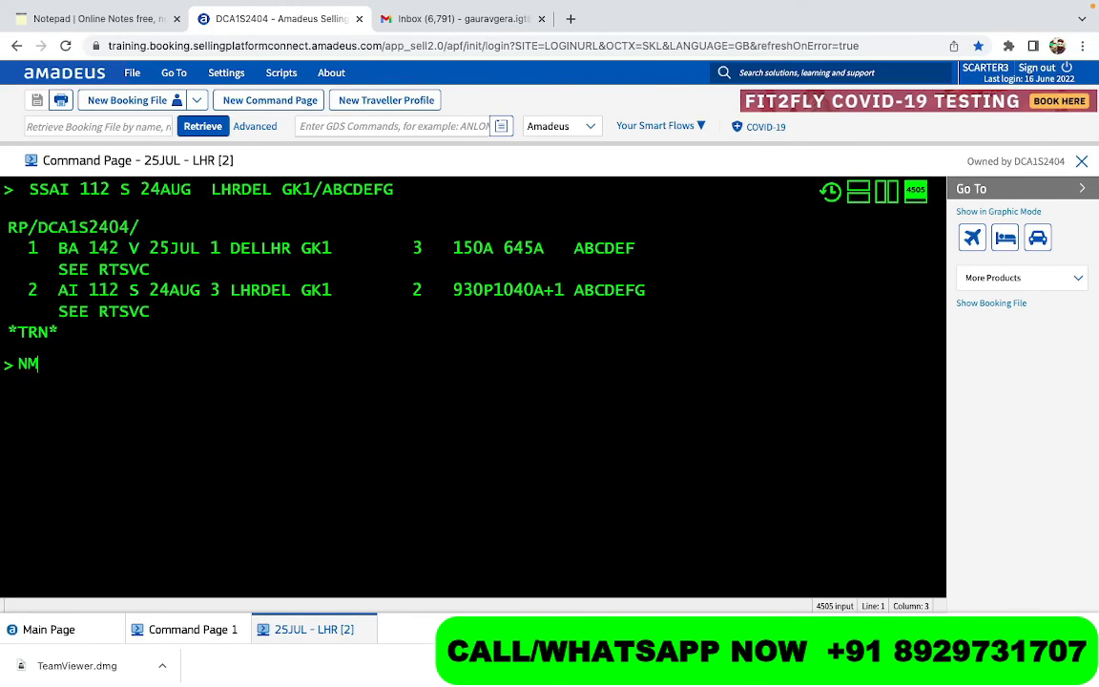
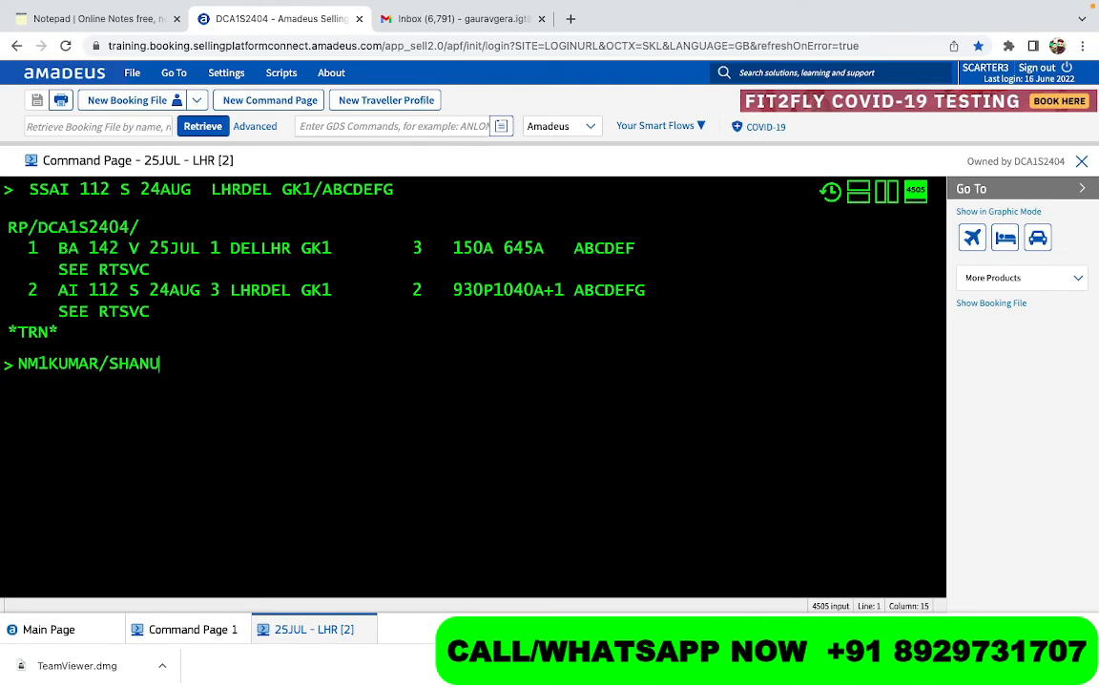
{"action": "key", "text": "Return"}
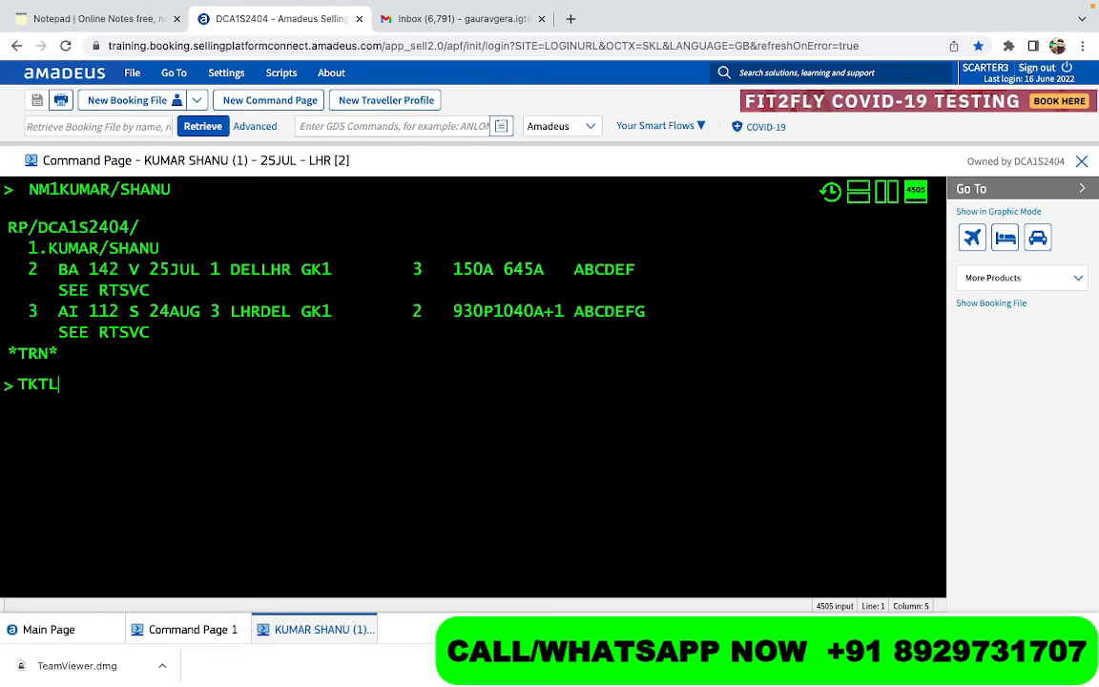
{"action": "key", "text": "Return"}
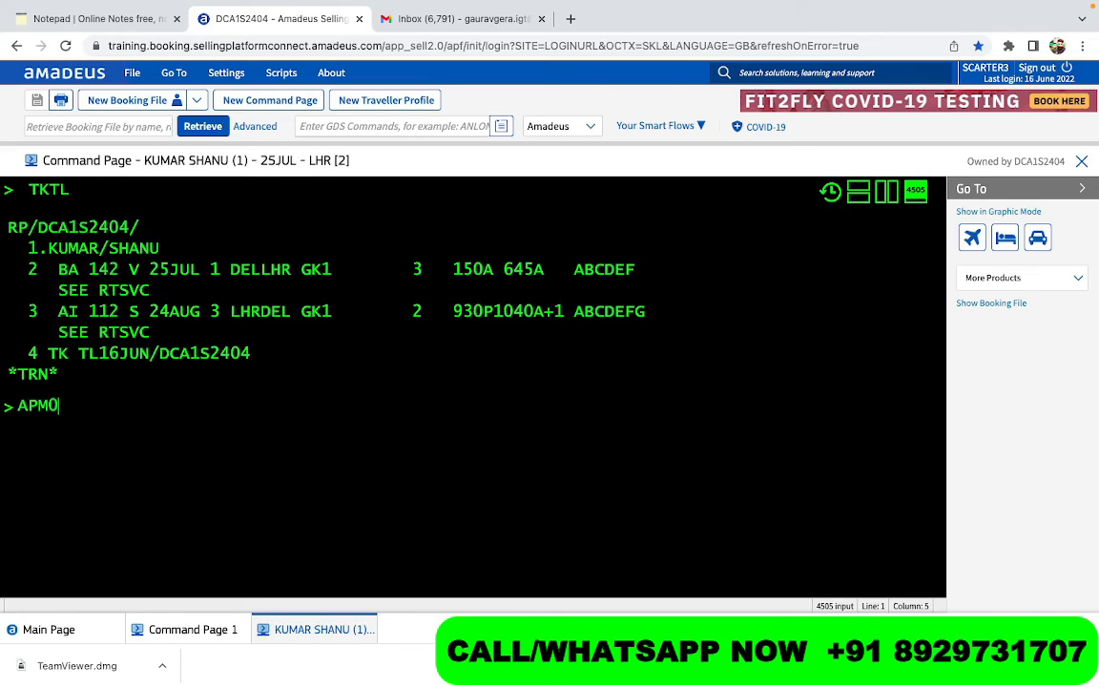
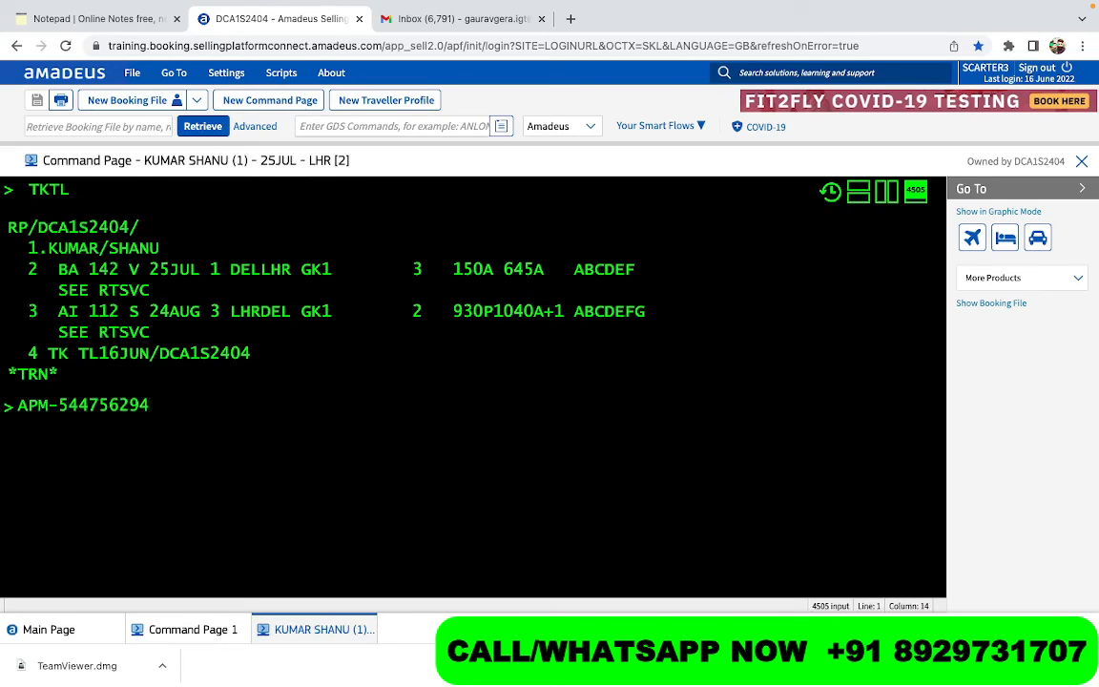
{"action": "key", "text": "Return"}
- Add received-from RFG, save the booking with ER twice, and redisplay it with IR
{"action": "type", "text": "RFG"}
{"action": "key", "text": "Return"}
{"action": "type", "text": "ER"}
{"action": "key", "text": "Return"}
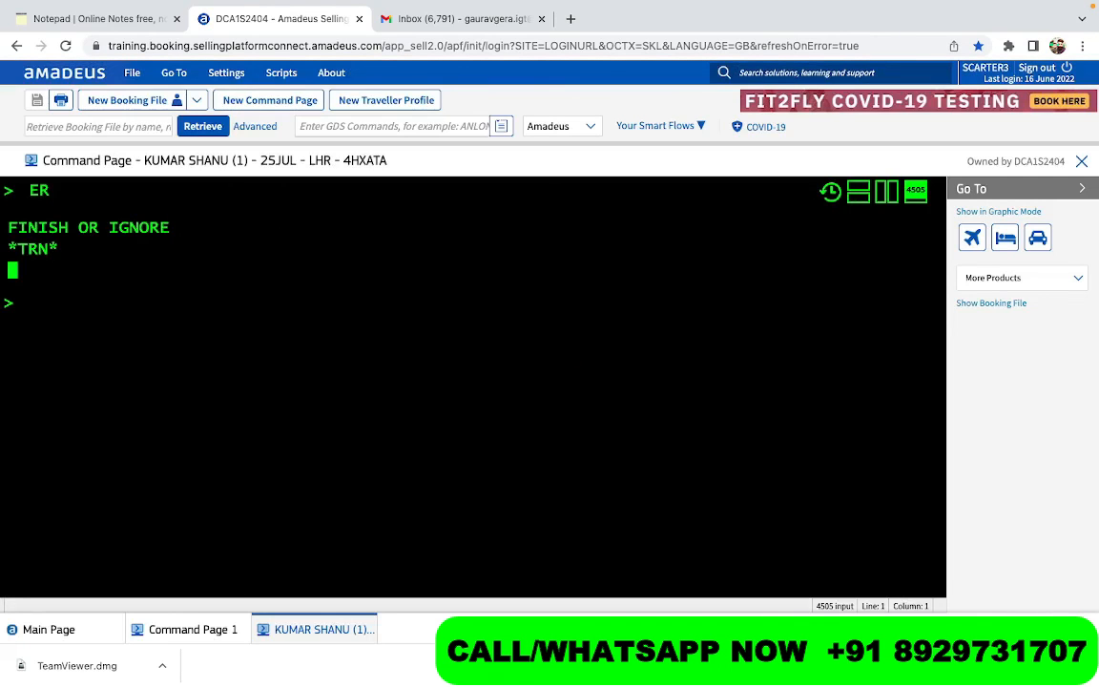
{"action": "type", "text": "ER"}
{"action": "key", "text": "Return"}
{"action": "type", "text": "IR"}
{"action": "key", "text": "Return"}
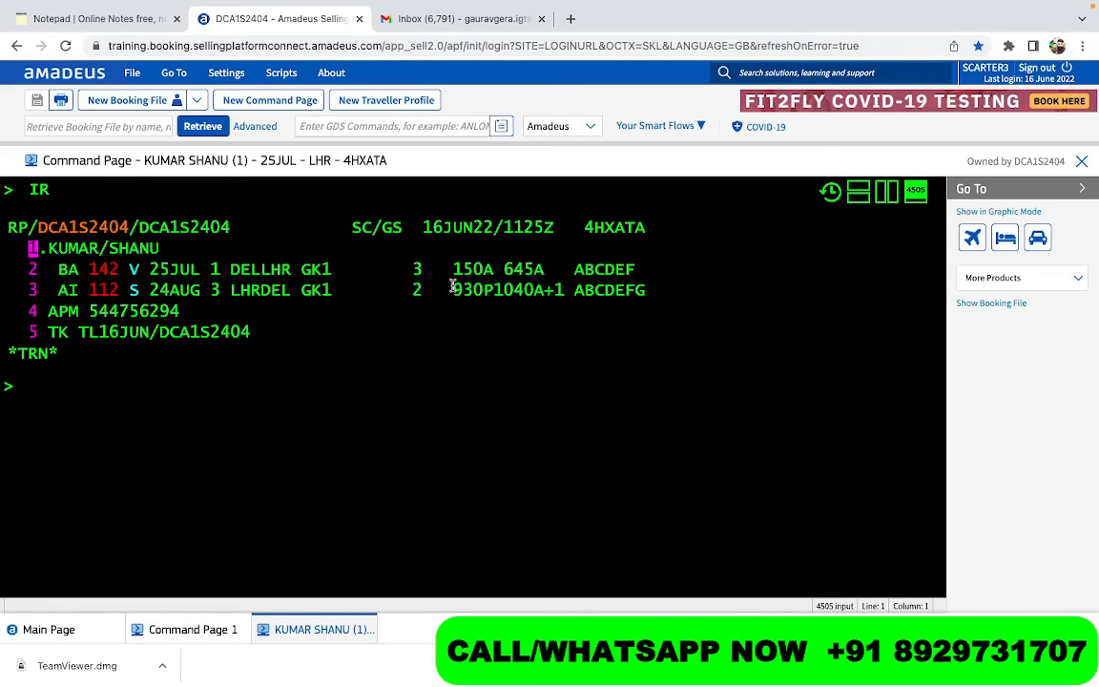
{"action": "left_click_drag", "start_coordinate": [584, 227], "coordinate": [645, 226]}
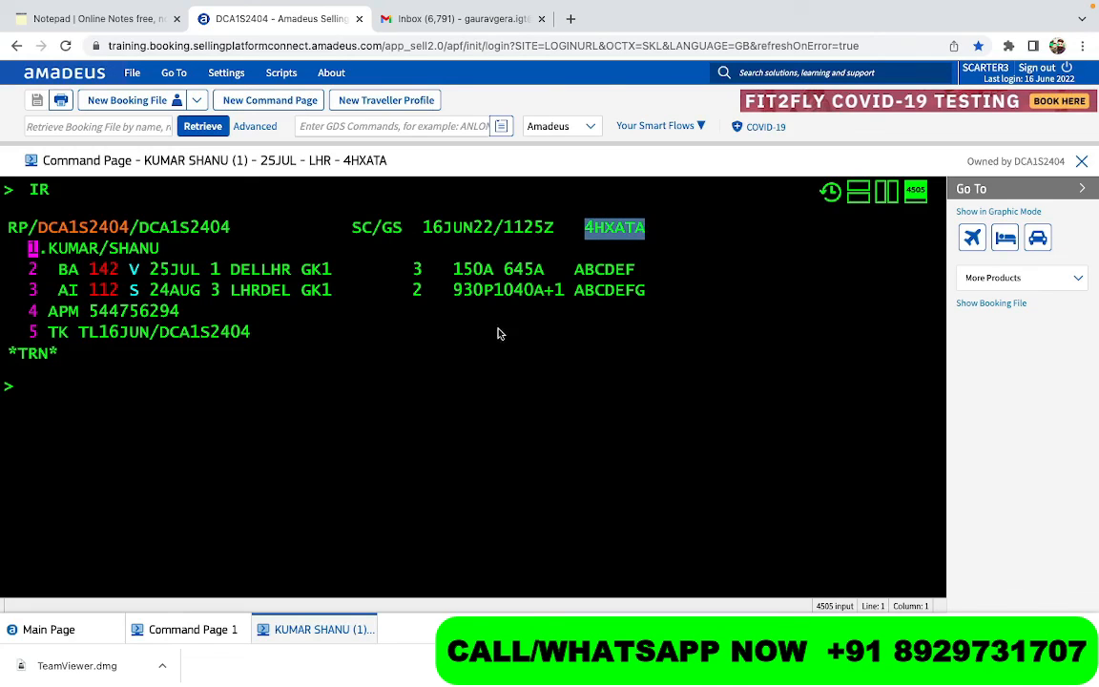
{"action": "left_click", "coordinate": [327, 395]}
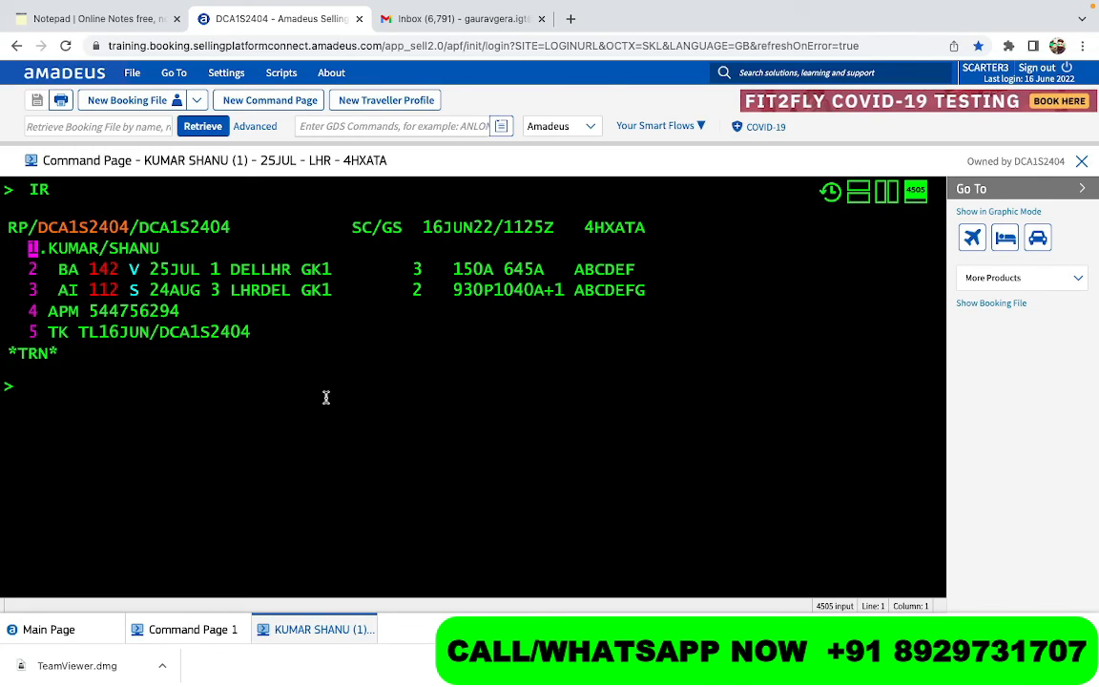